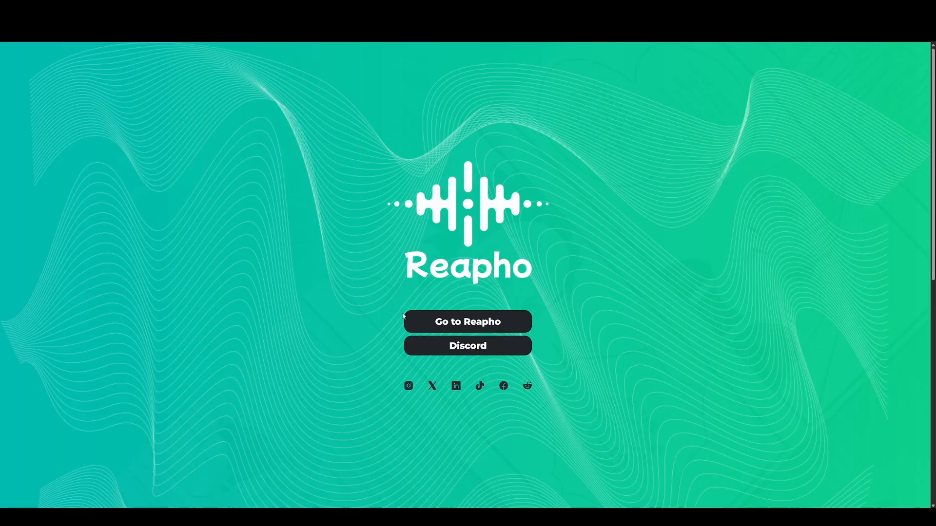
Go from the Reapho landing page to the login page
left_click(485, 330)
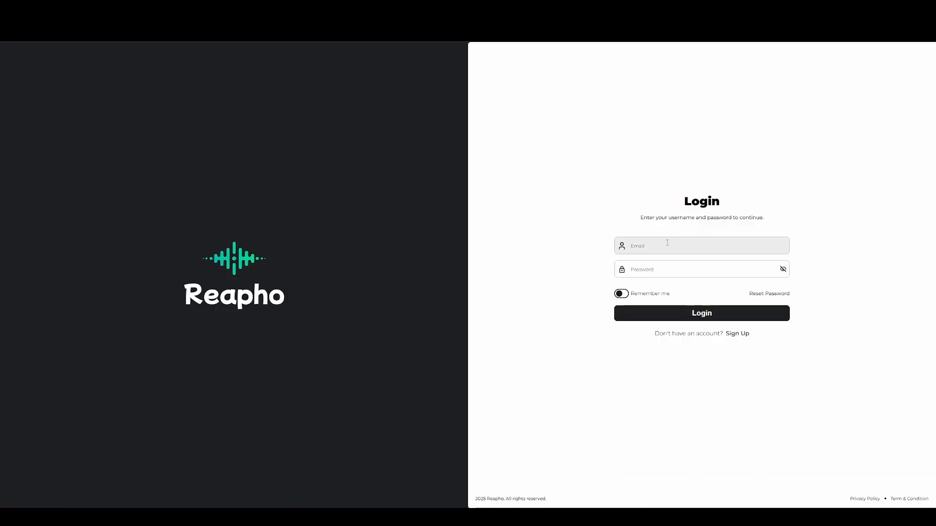
Register a new account with a full name, e-mail address and a confirmed password
left_click(738, 334)
left_click(690, 238)
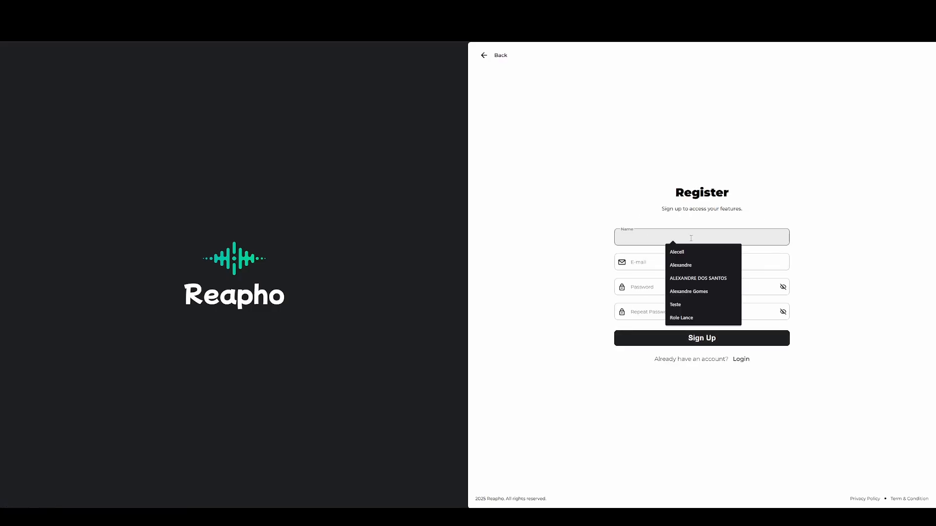
type("Alecell Tes")
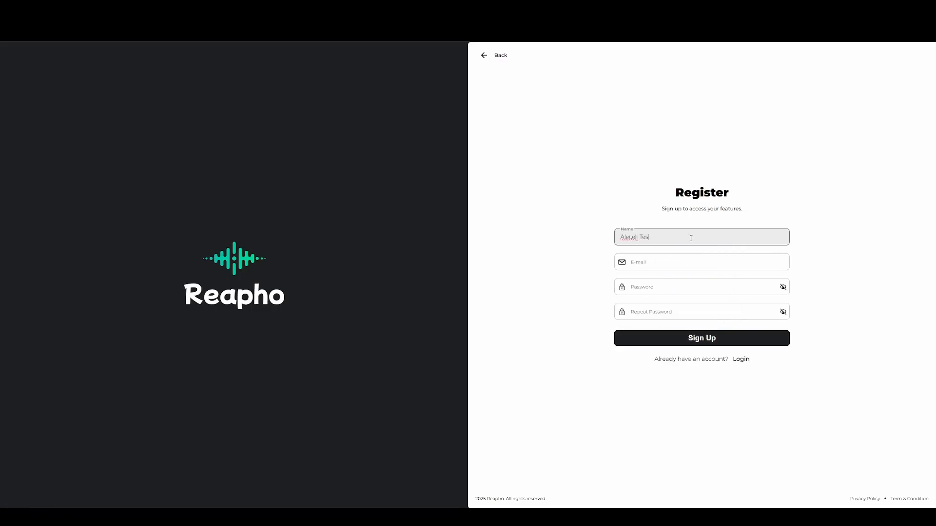
type("ting Reapho")
key("Tab")
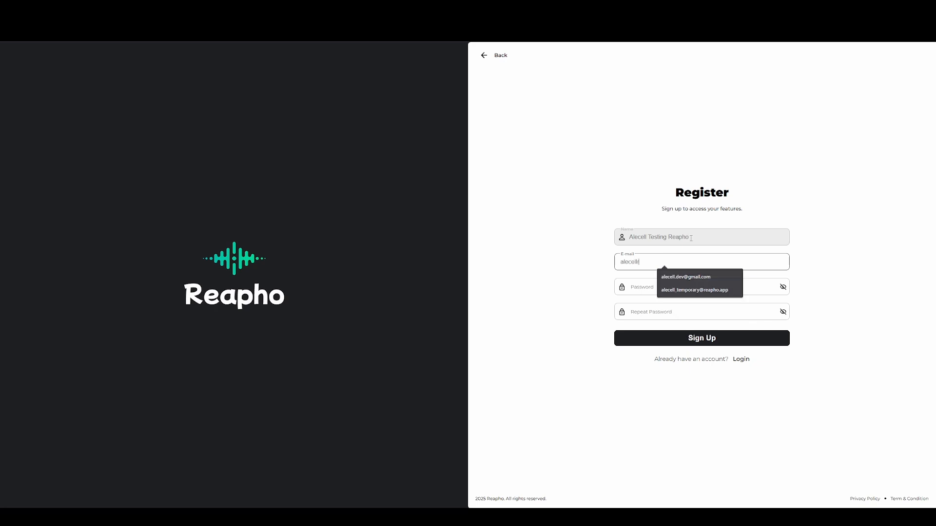
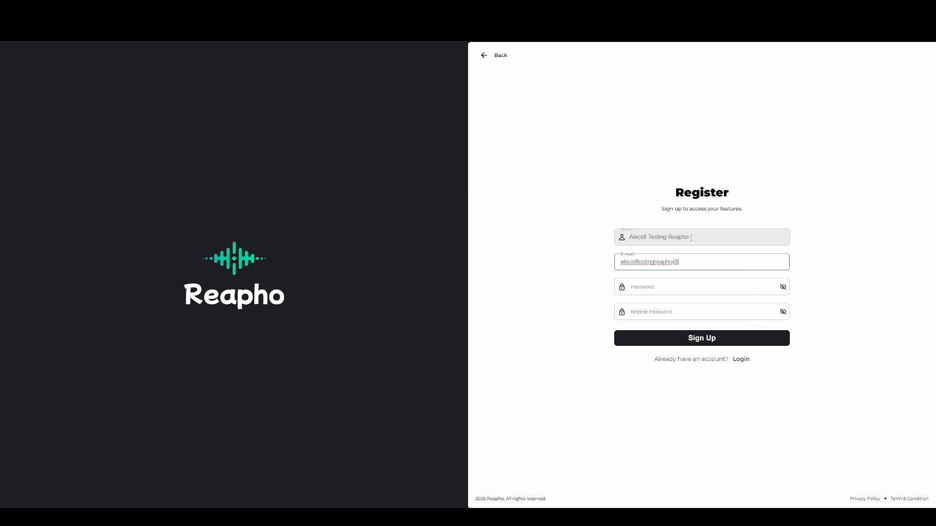
key("Tab")
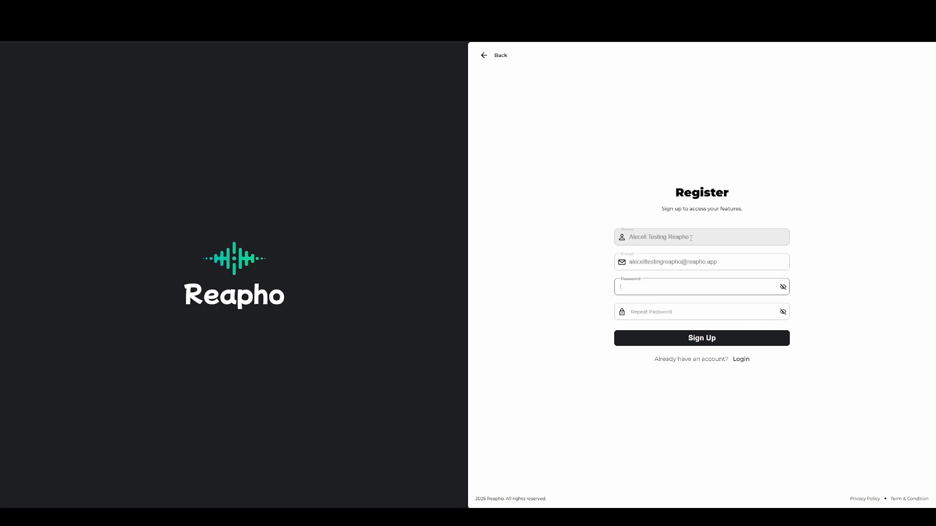
type("•••••••••••")
key("Tab")
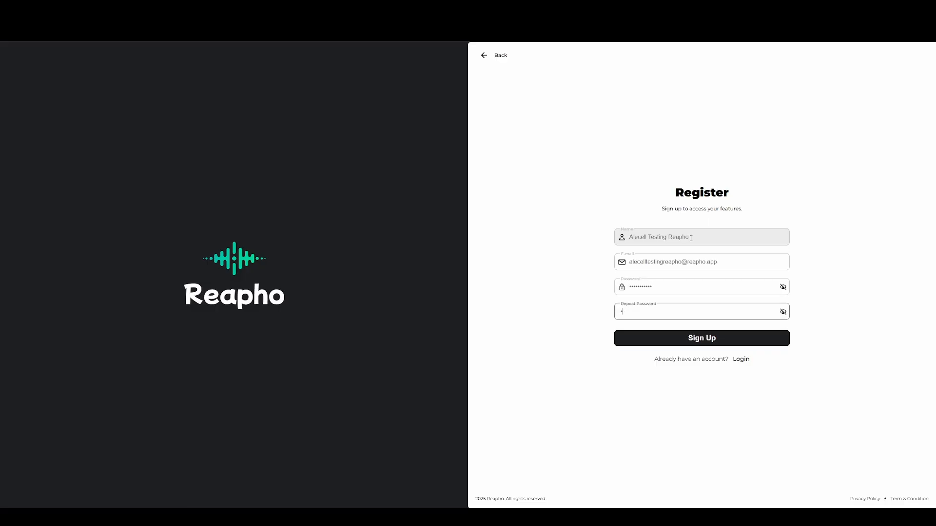
type("•••••••••••")
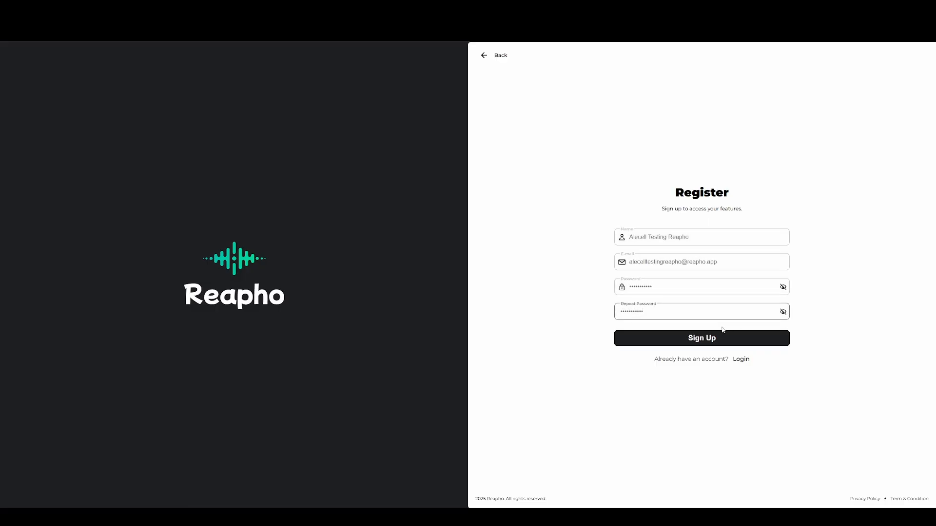
left_click(696, 341)
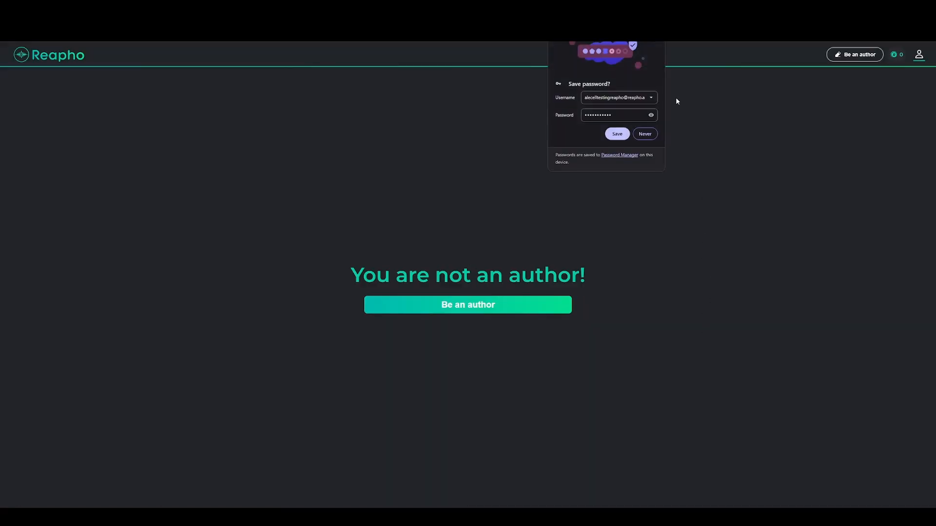
Decline saving the password and open the Become an Author details form
left_click(653, 38)
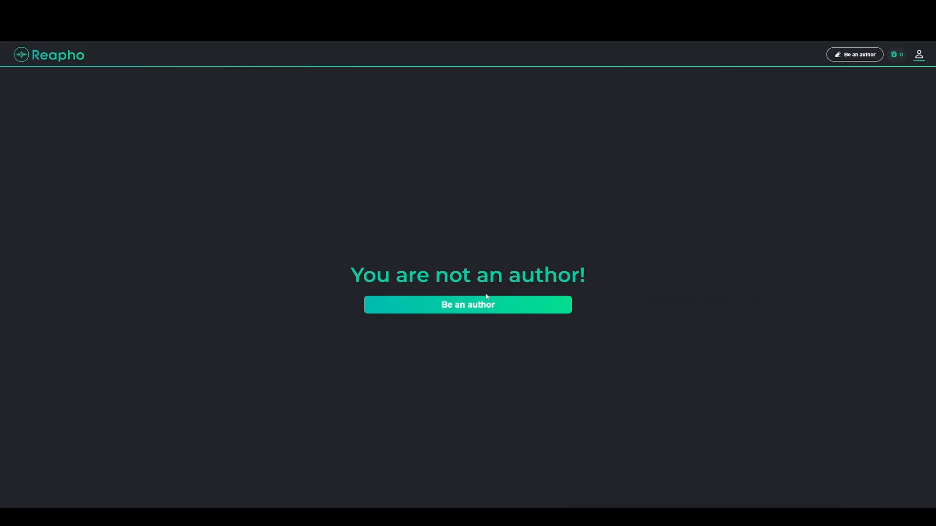
left_click(462, 311)
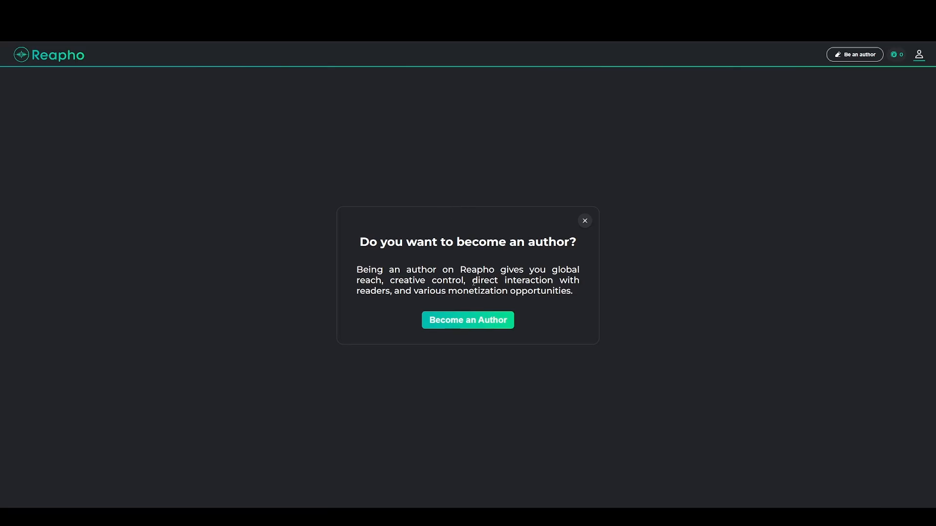
left_click(460, 323)
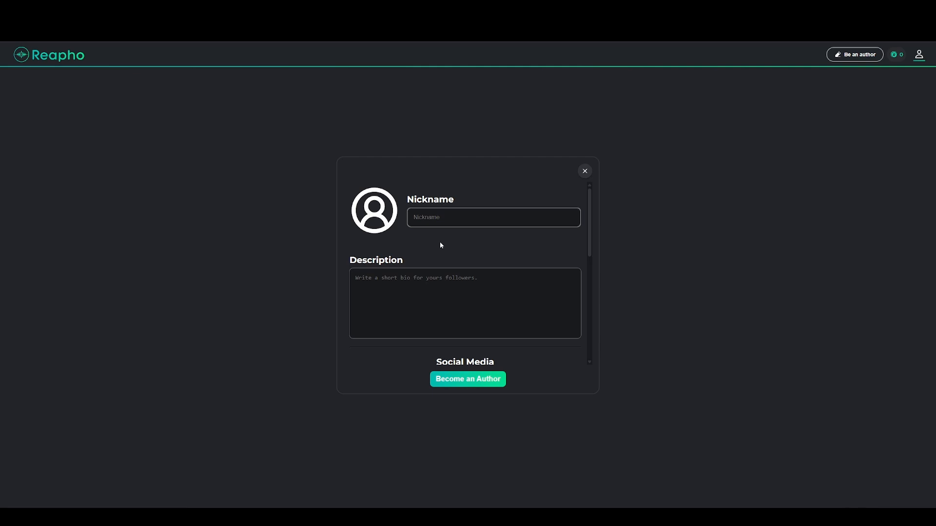
Enter the author nickname and choose an anime avatar picture
scroll(419, 274, "down", 5)
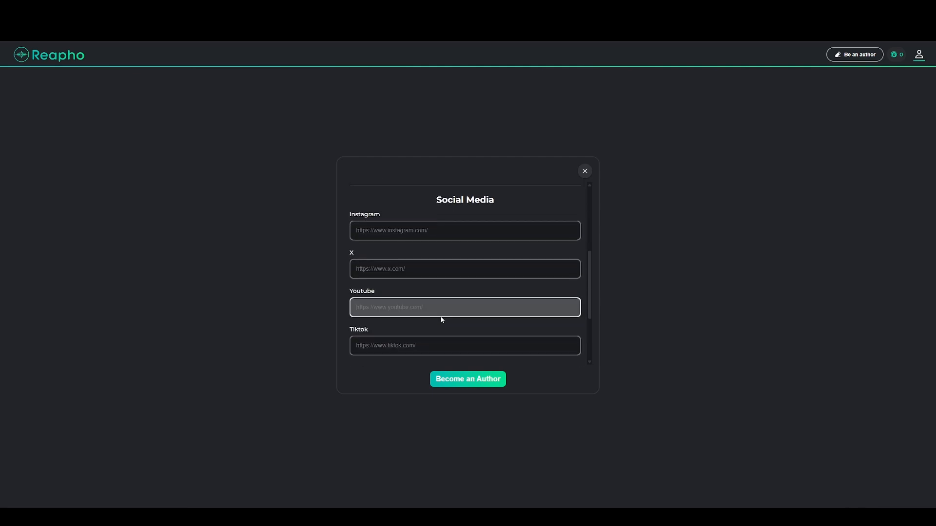
scroll(412, 290, "up", 5)
left_click(439, 216)
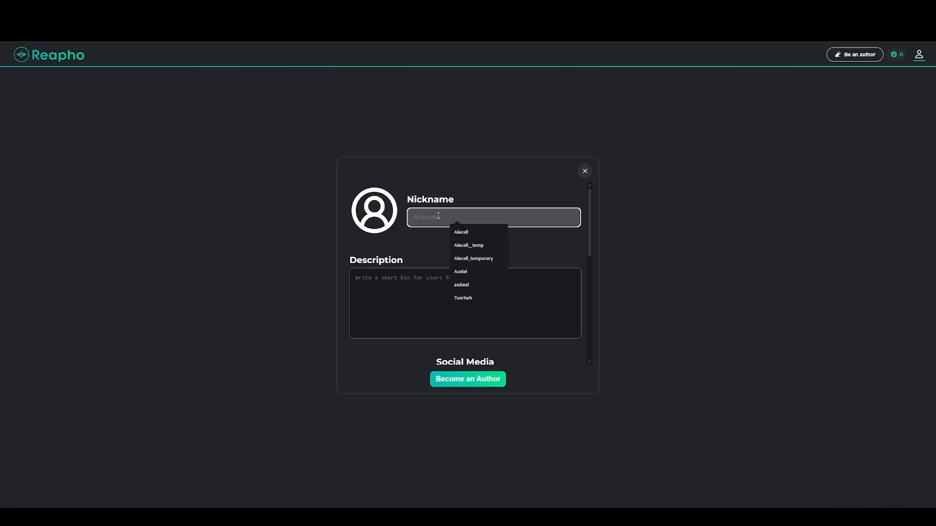
type("ale")
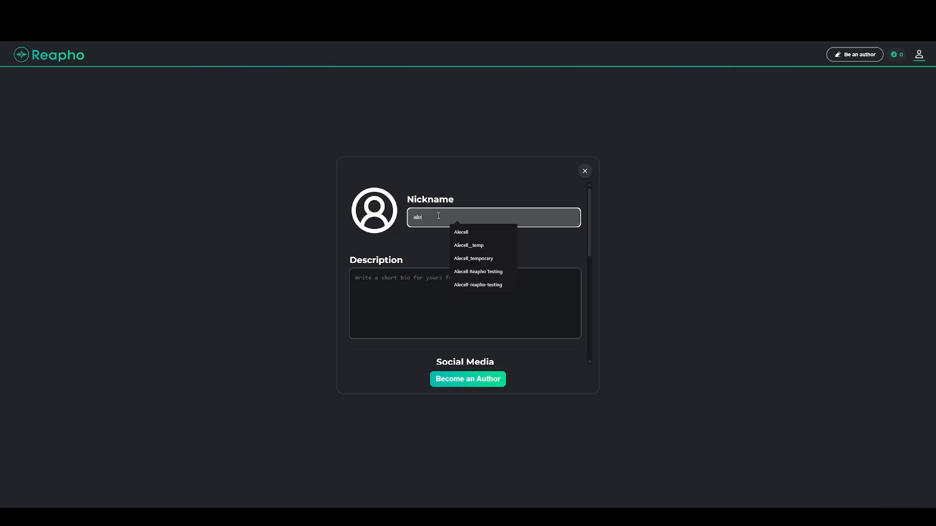
type("cell-reapho")
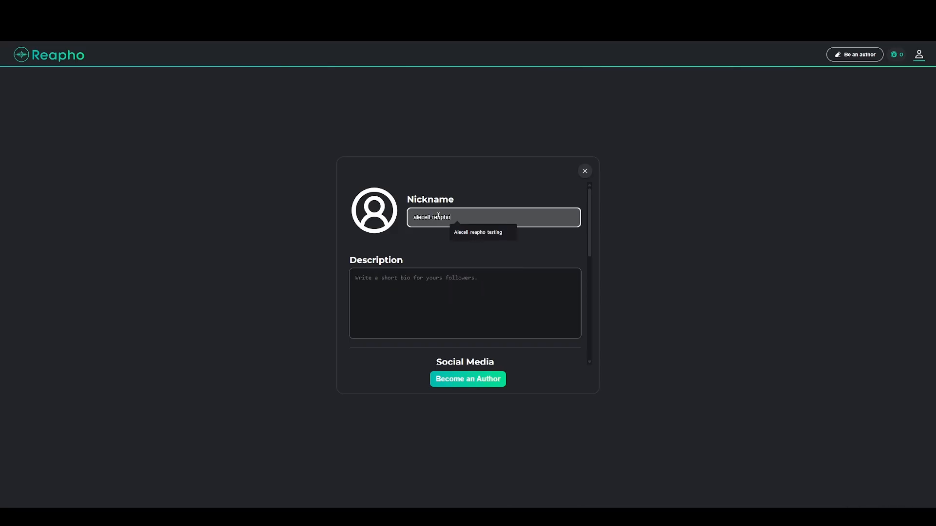
type("-testing1")
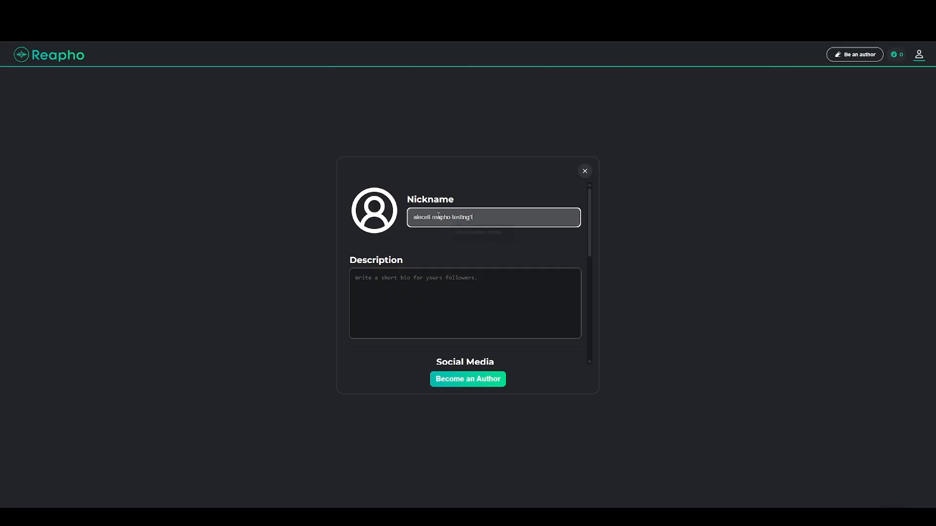
left_click(370, 212)
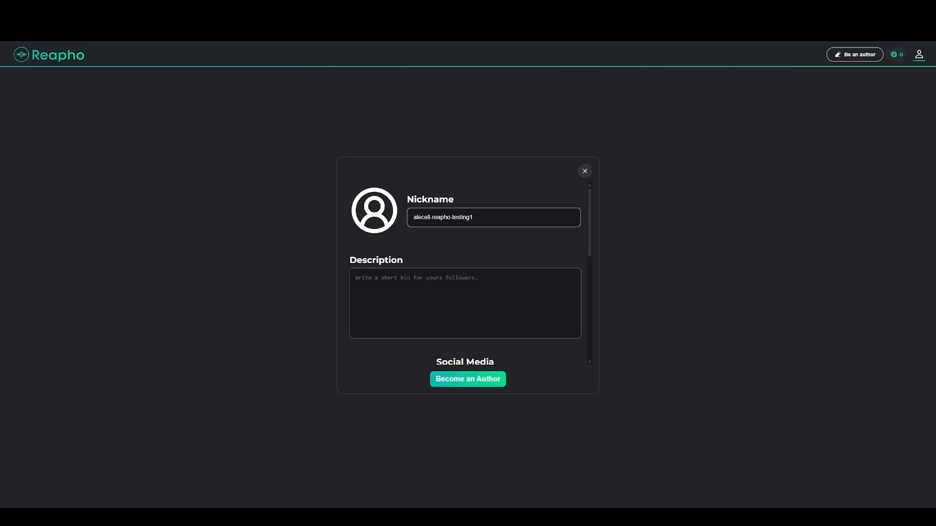
Write the author description 'Reapho is the best comic reader!'
left_click(490, 284)
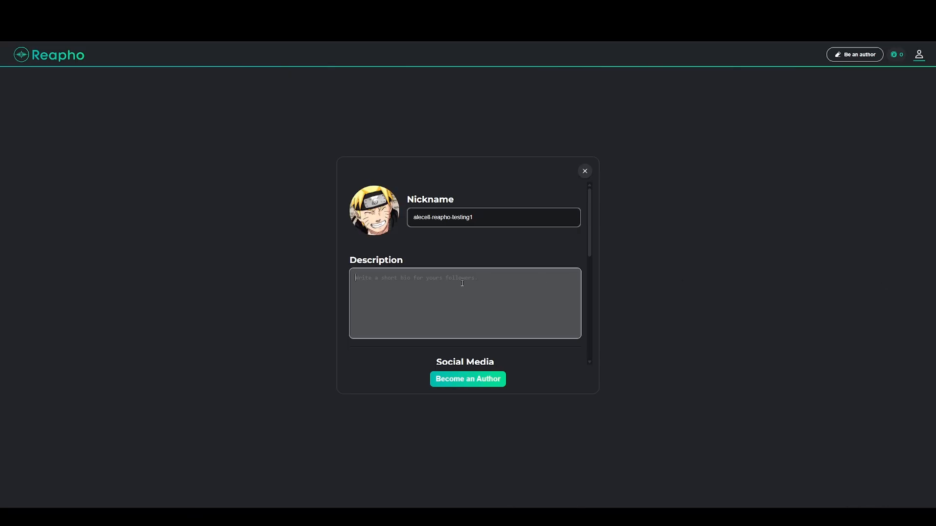
type("Reapho is the best comic reader!")
scroll(449, 291, "down", 5)
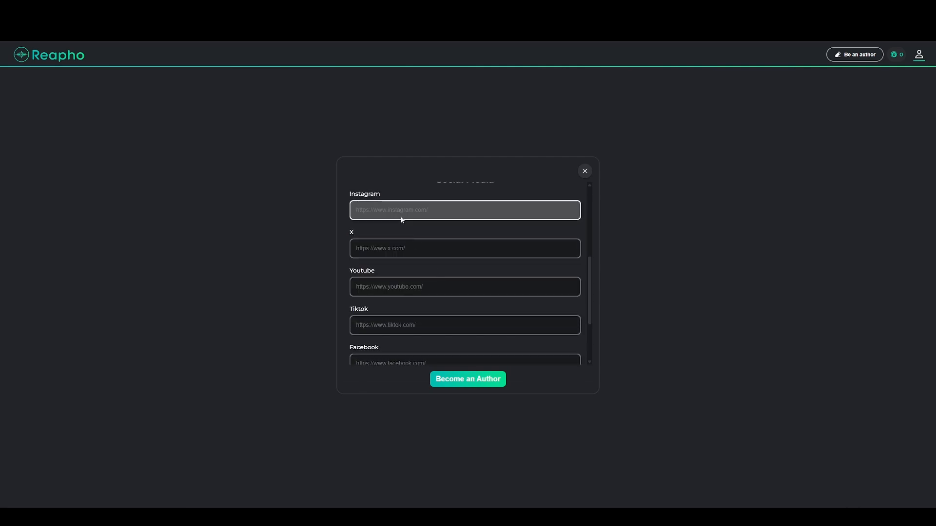
scroll(401, 215, "up", 3)
scroll(402, 216, "down", 3)
scroll(403, 224, "up", 3)
scroll(414, 273, "down", 3)
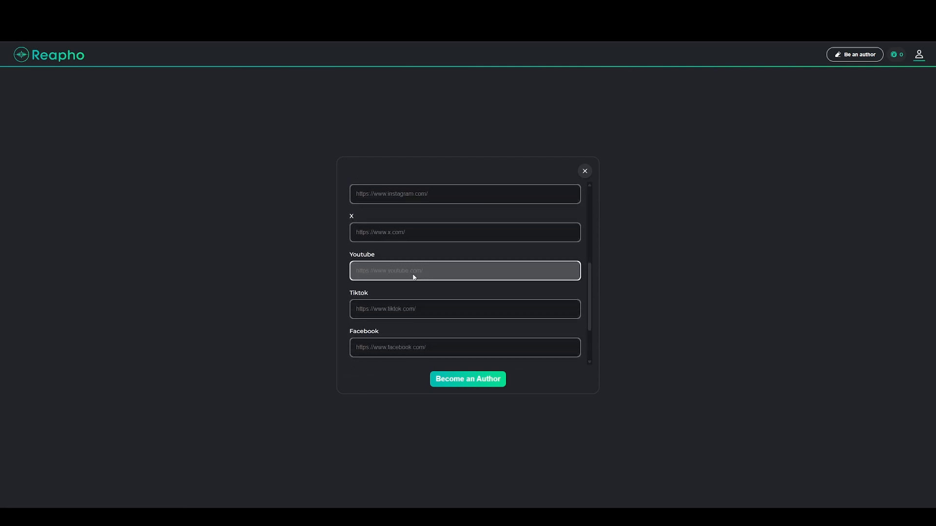
scroll(417, 272, "up", 2)
Paste the Instagram profile link into the Instagram field
left_click(413, 265)
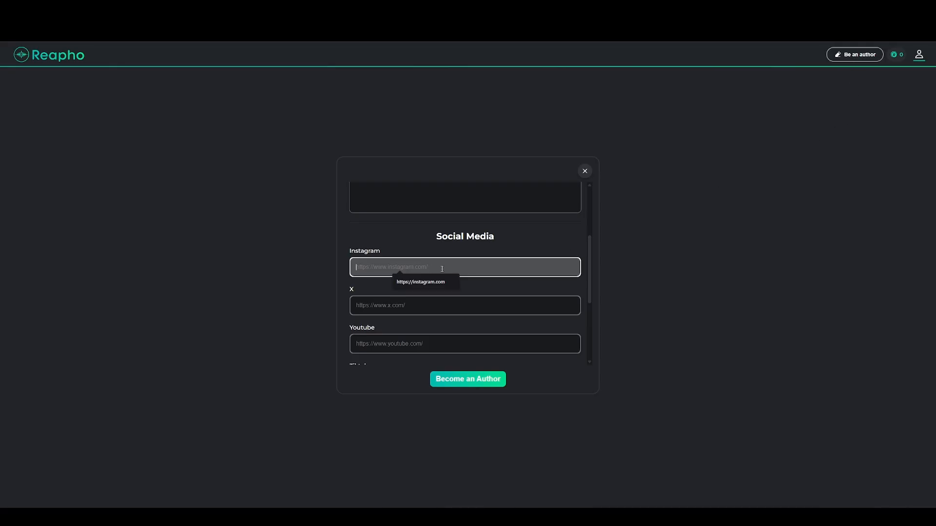
type("https://www.instagram.com/reaphoapp/")
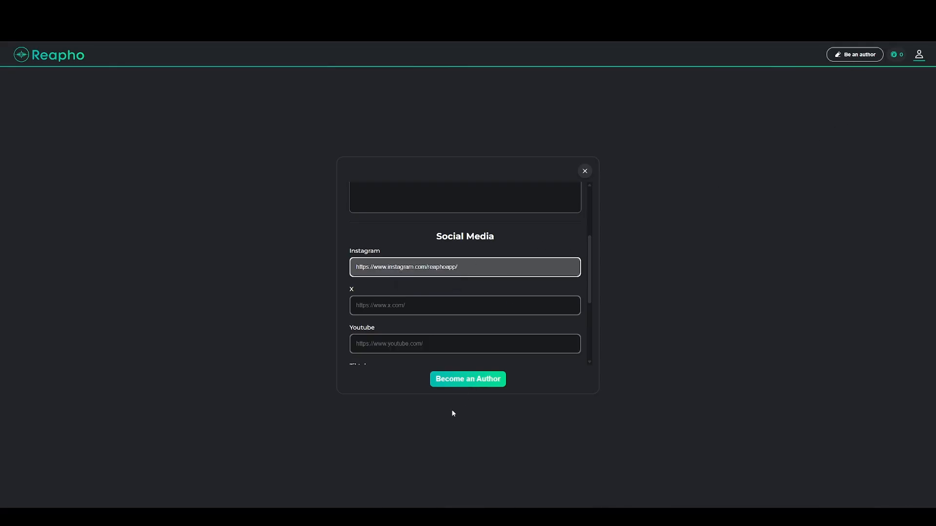
scroll(470, 270, "up", 2)
scroll(470, 270, "down", 2)
scroll(470, 267, "up", 2)
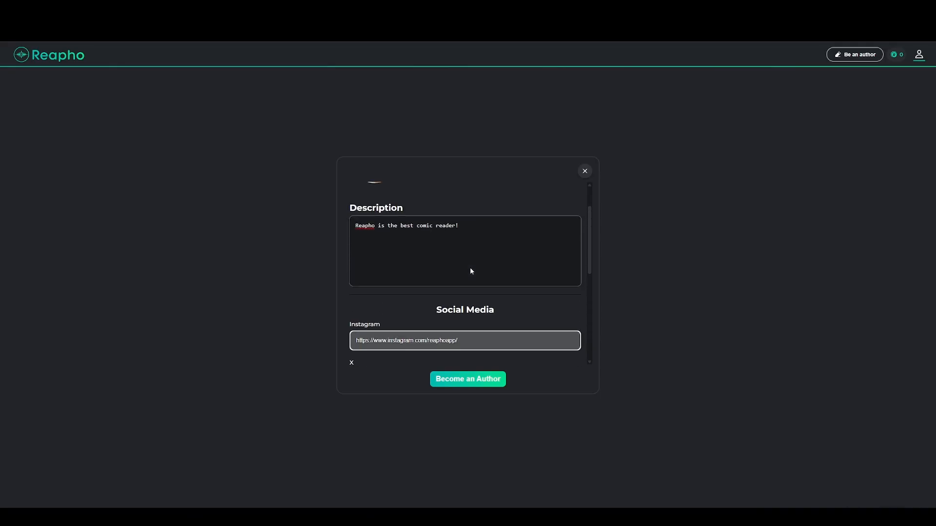
left_click(466, 386)
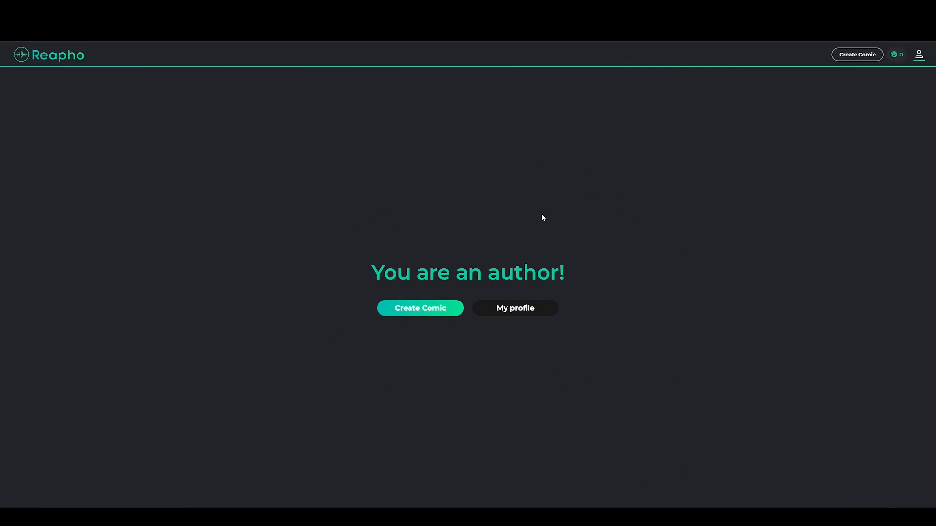
left_click(520, 316)
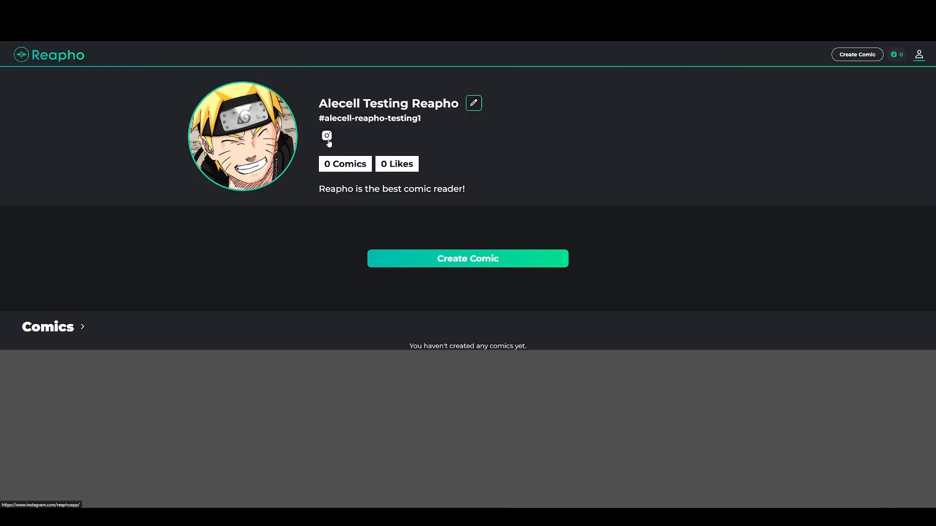
left_click_drag(422, 119, 460, 110)
left_click(344, 118)
left_click(352, 119)
left_click_drag(323, 161, 423, 168)
left_click_drag(469, 189, 322, 193)
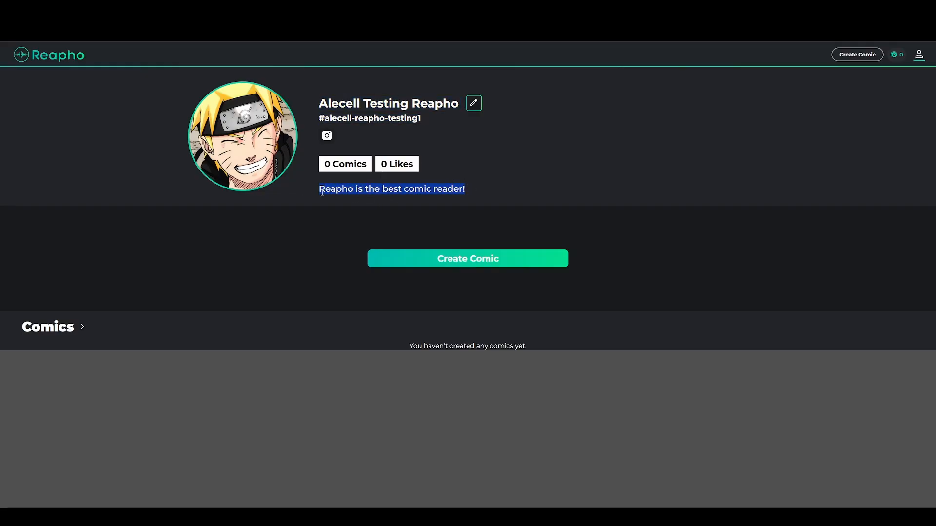
left_click(402, 191)
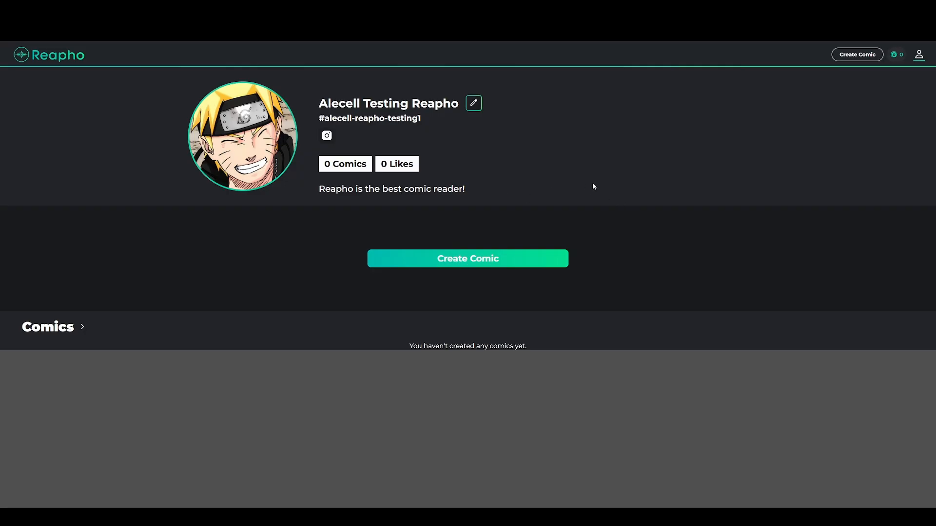
Start a new comic named 'My new comic on Reapho'
left_click(474, 267)
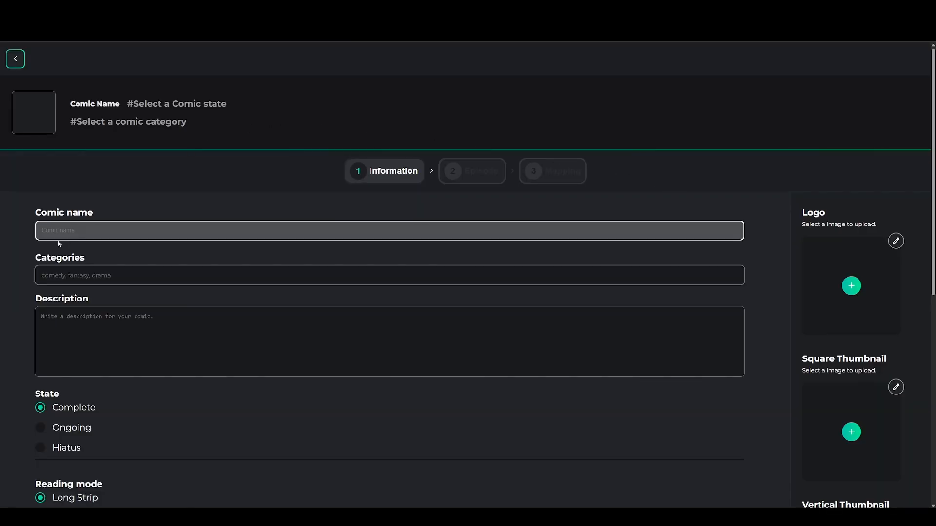
left_click(83, 230)
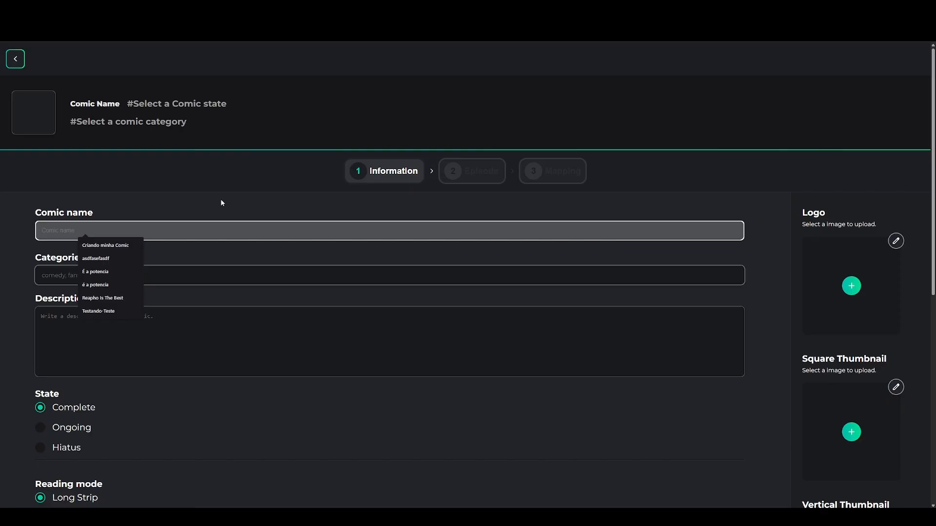
type("My nre")
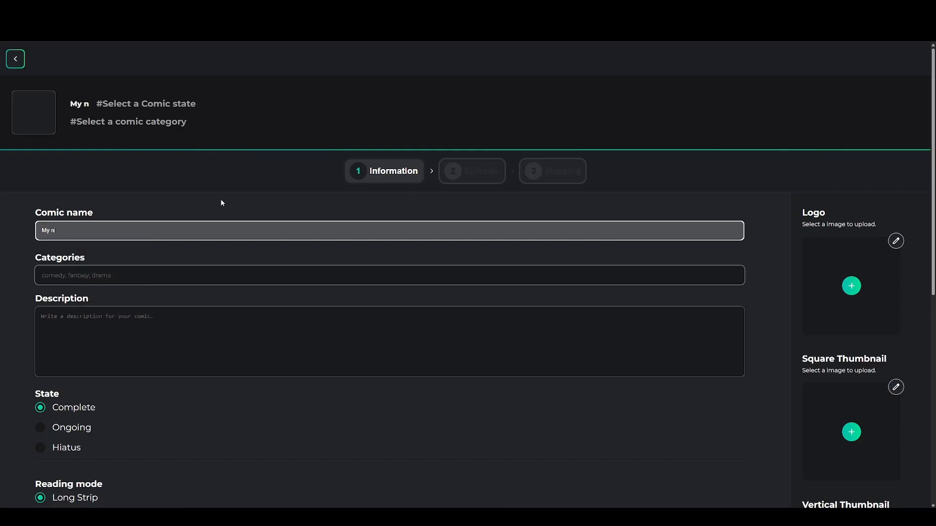
key("BackSpace")
key("BackSpace")
type("ew comi")
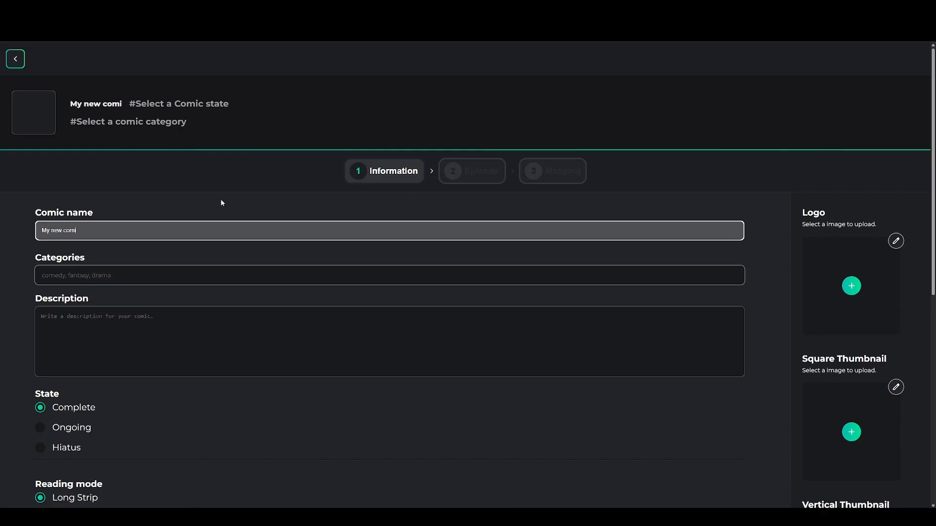
type("c on Reapho")
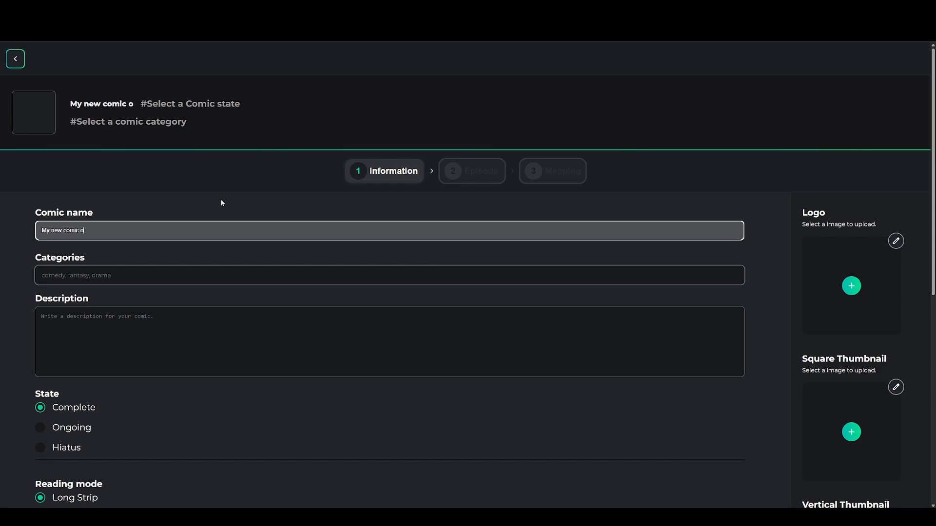
key("Tab")
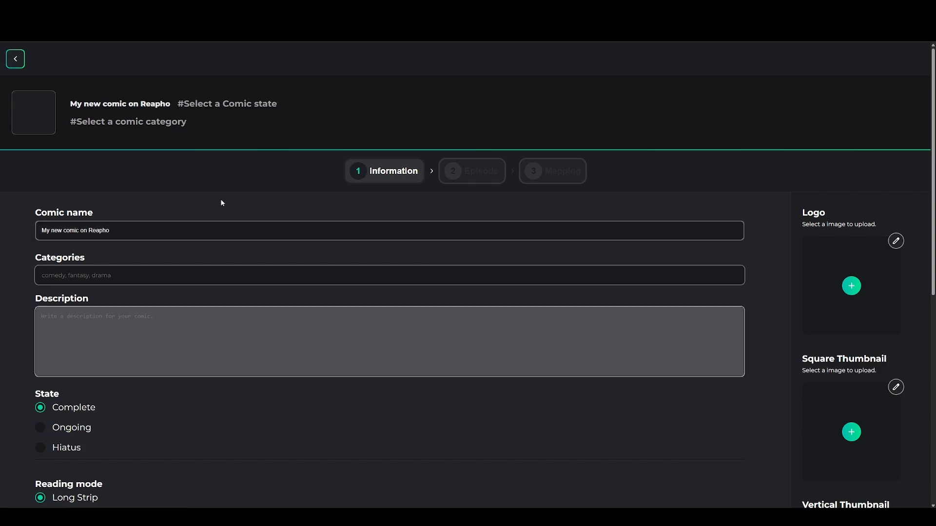
Give the comic the categories Sci-Fi, Drama and Superhero
left_click(161, 275)
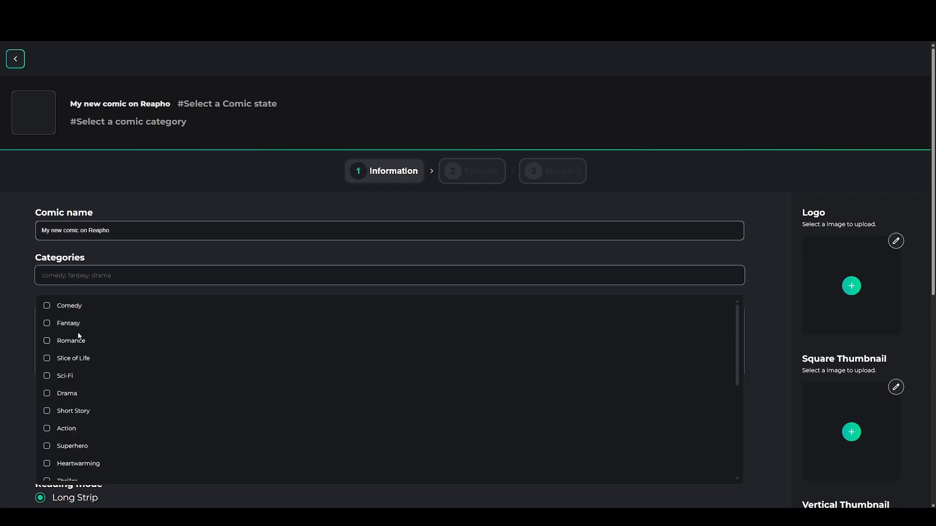
left_click(94, 377)
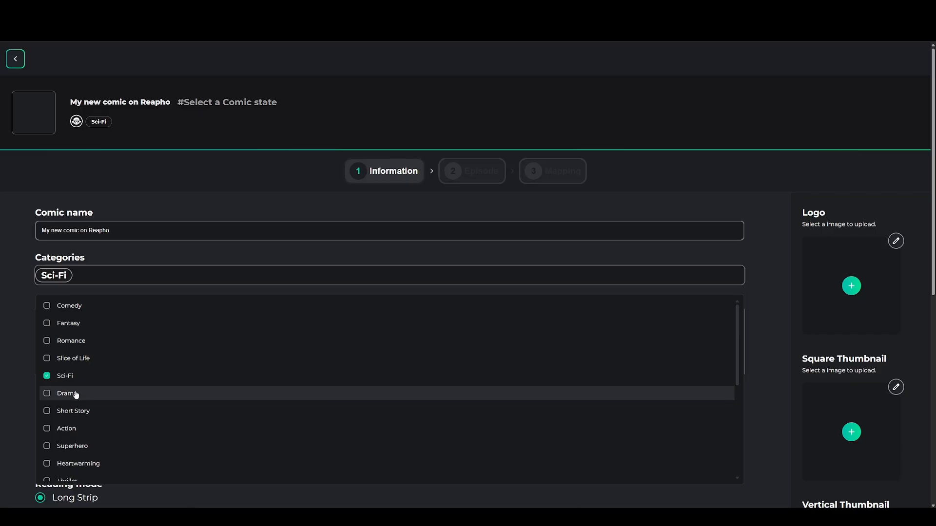
left_click(75, 393)
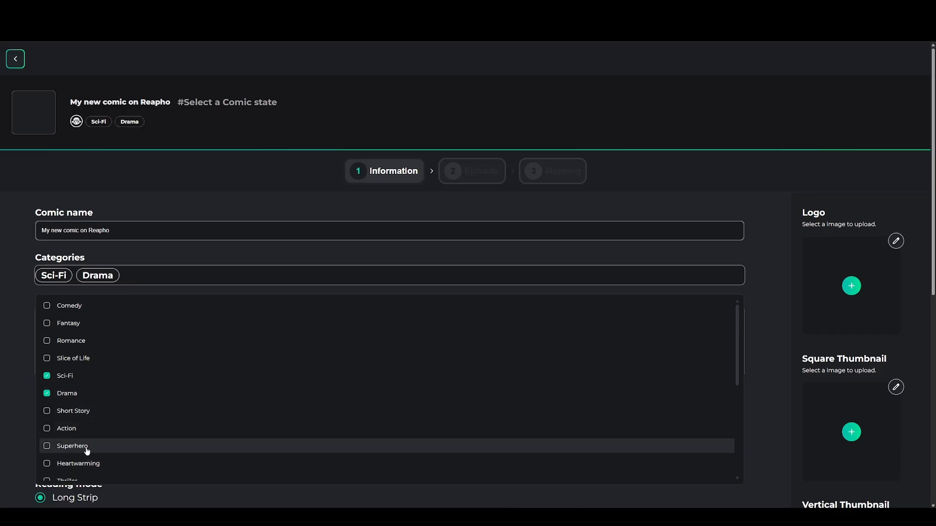
left_click(82, 447)
left_click(9, 332)
Enter the comic description 'Im creating a comic with sound!'
scroll(280, 210, "down", 3)
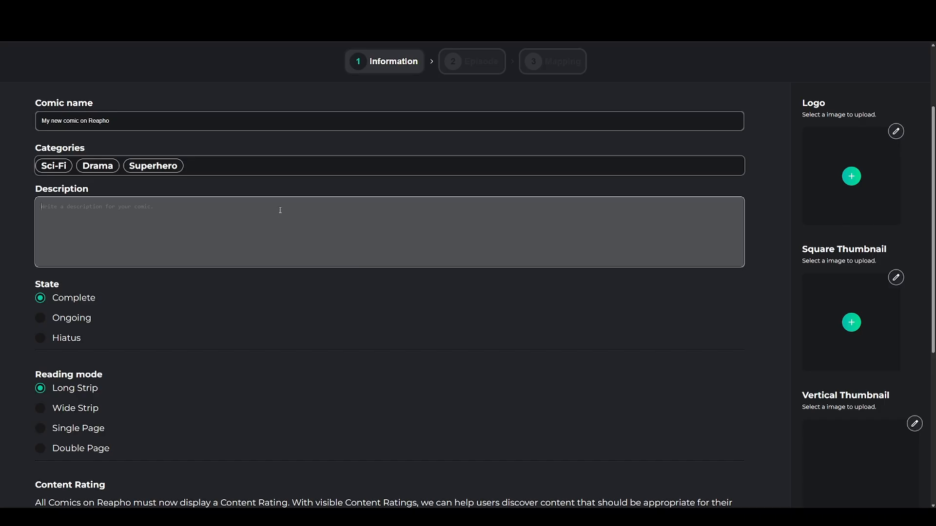
type("Im creating a comic with sound!")
left_click(373, 294)
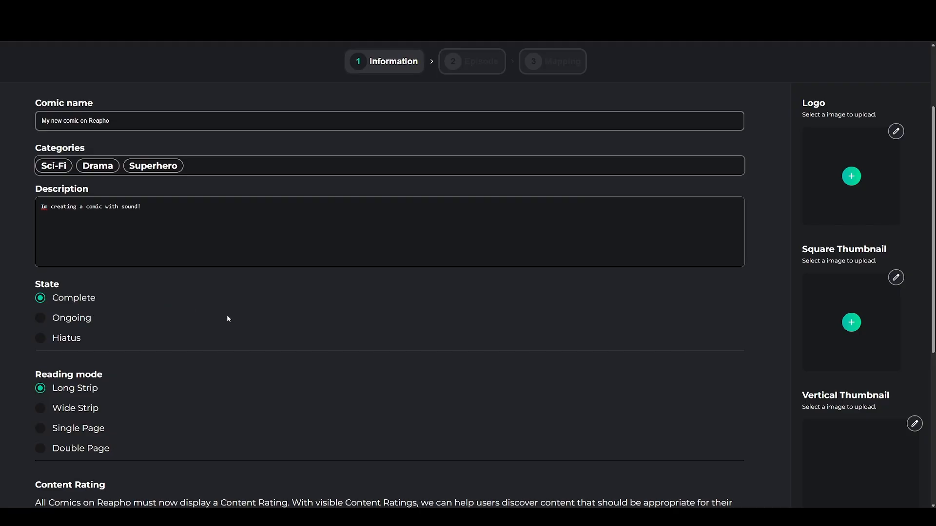
scroll(224, 316, "down", 3)
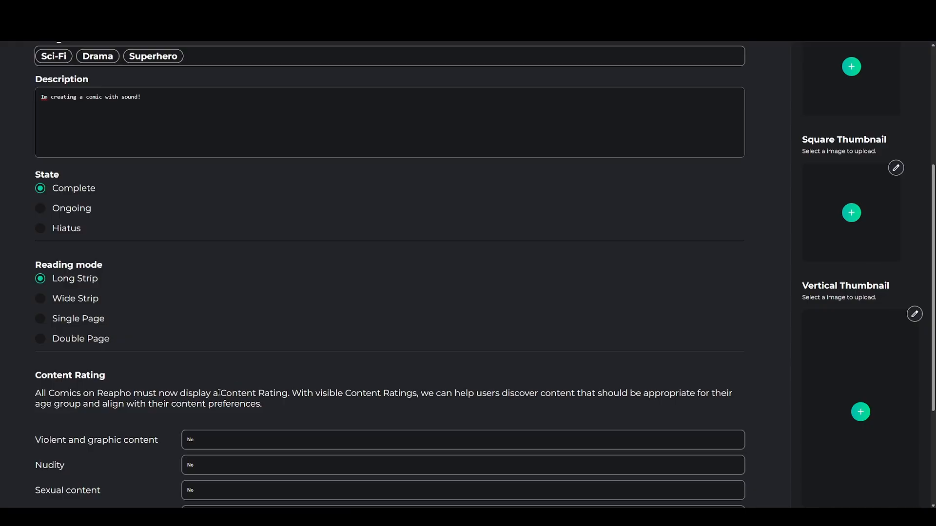
scroll(351, 342, "down", 2)
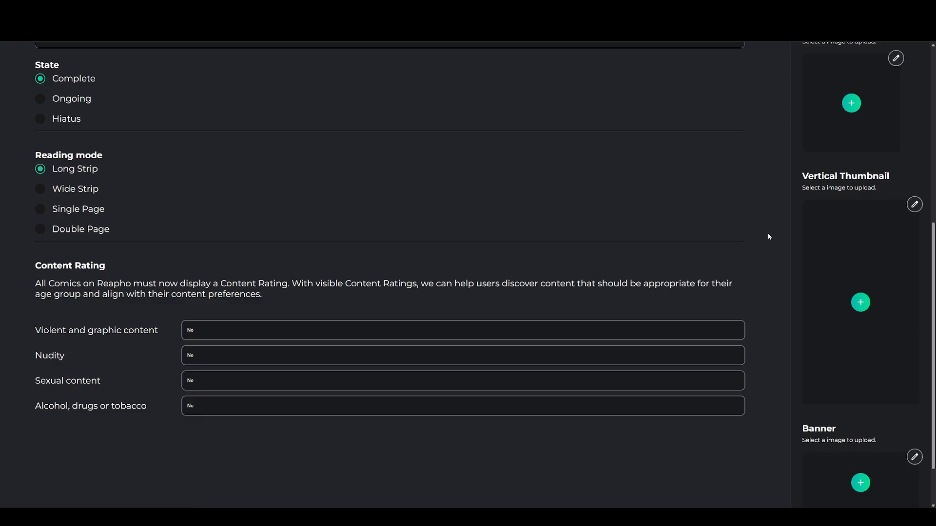
scroll(767, 234, "up", 7)
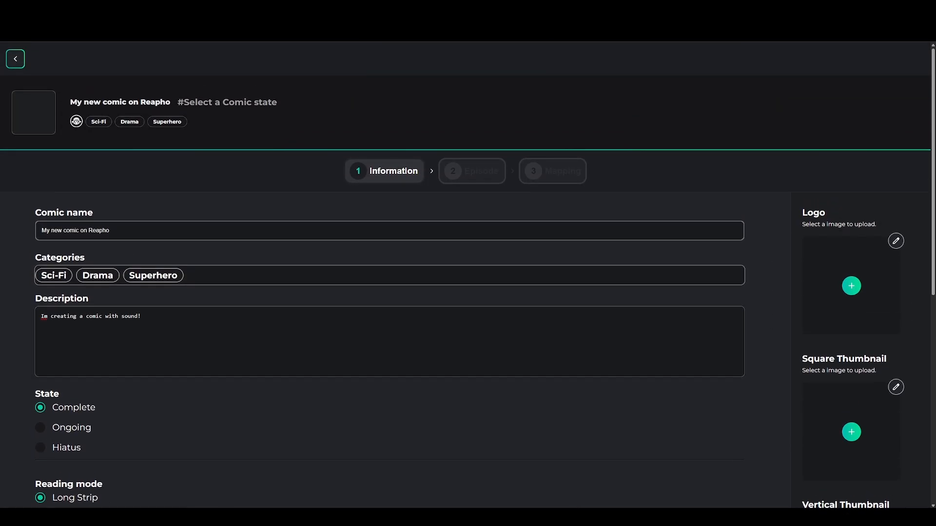
Add image files for the comic's logo, square thumbnail, vertical thumbnail and banner
scroll(864, 282, "down", 8)
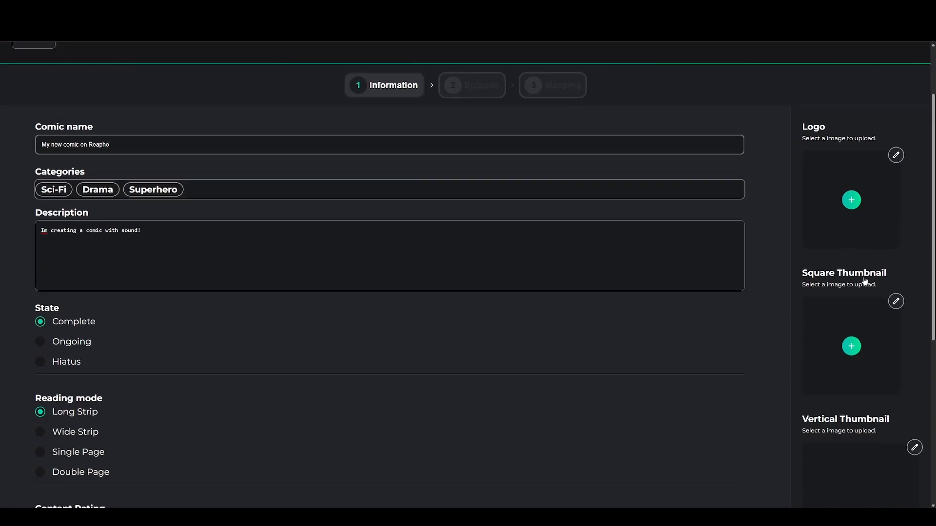
scroll(865, 281, "up", 8)
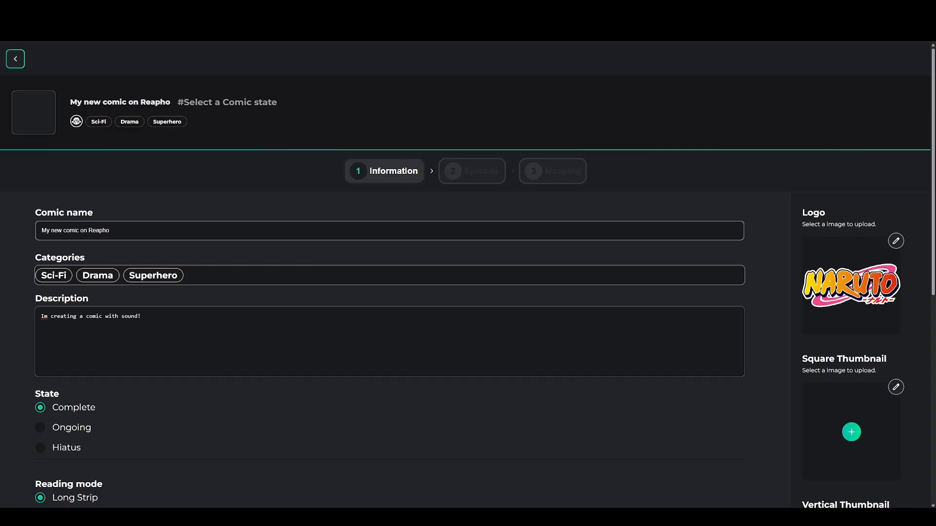
scroll(775, 222, "down", 3)
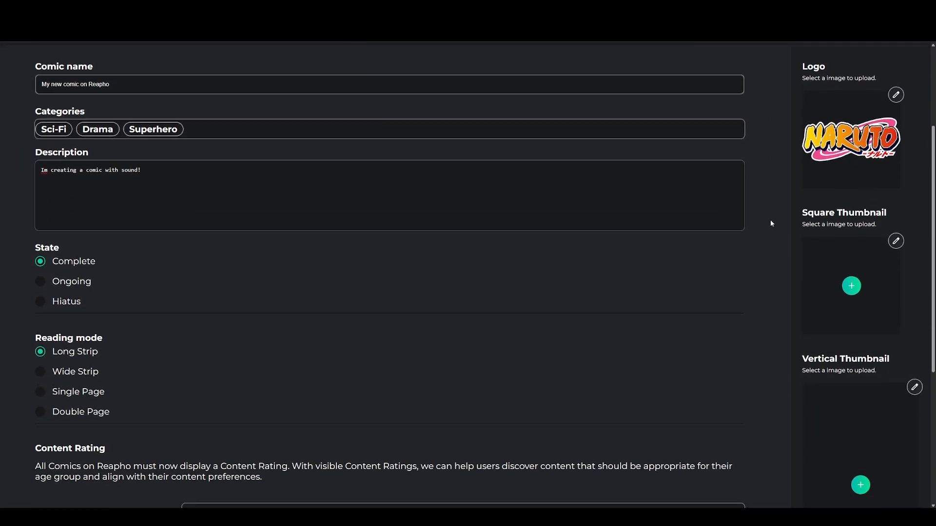
scroll(771, 224, "up", 3)
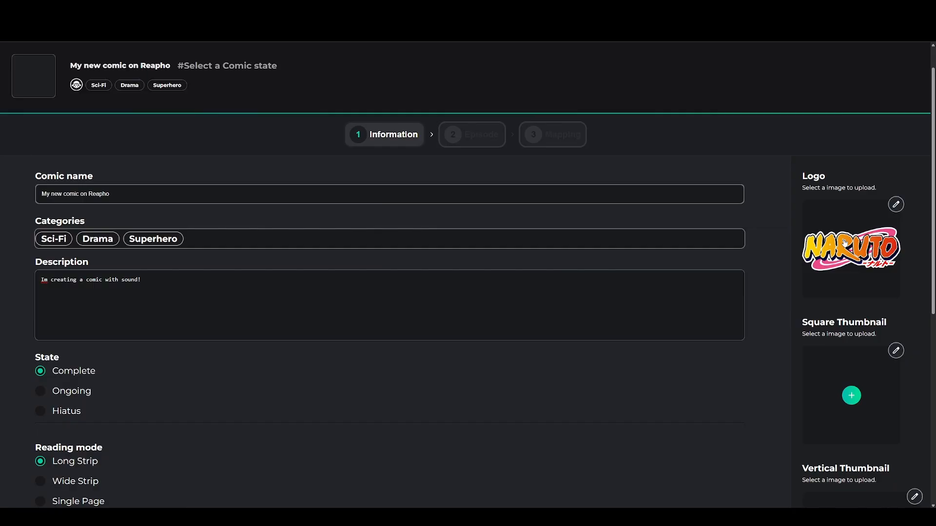
scroll(920, 244, "down", 3)
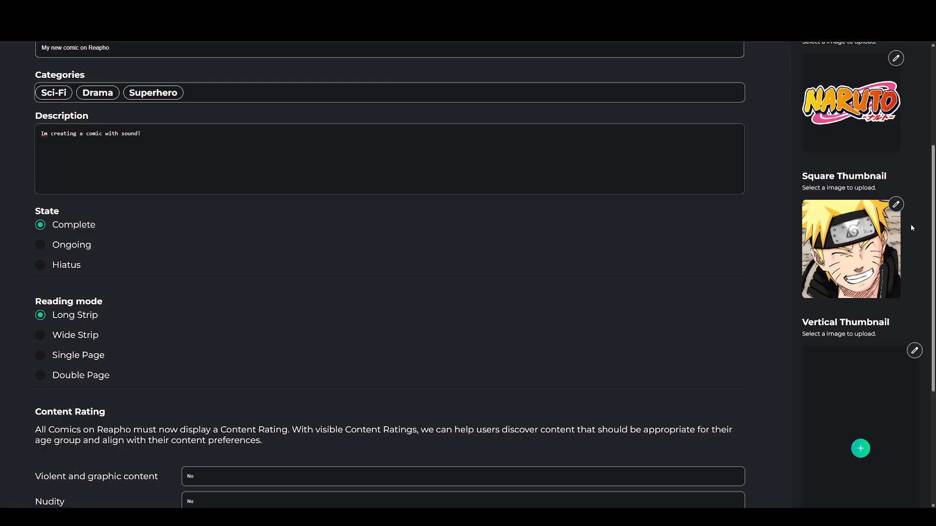
scroll(911, 228, "down", 3)
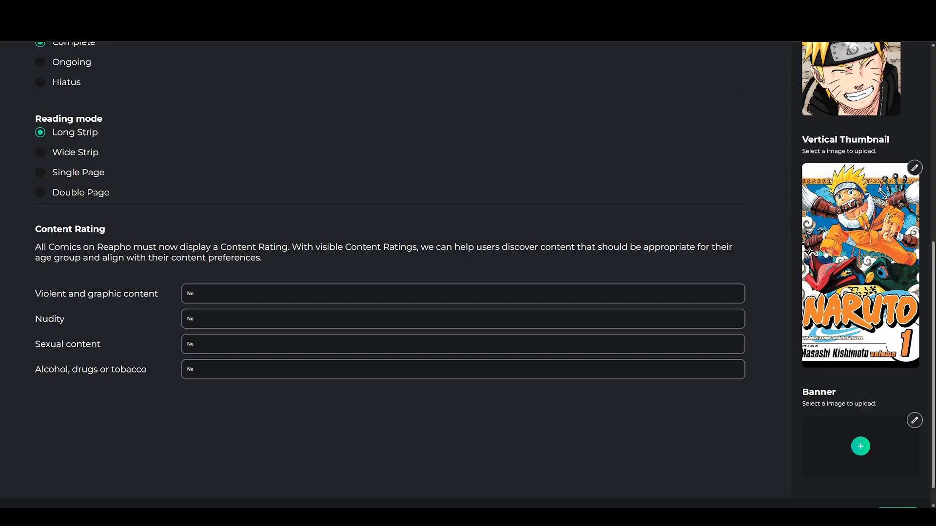
scroll(829, 253, "down", 1)
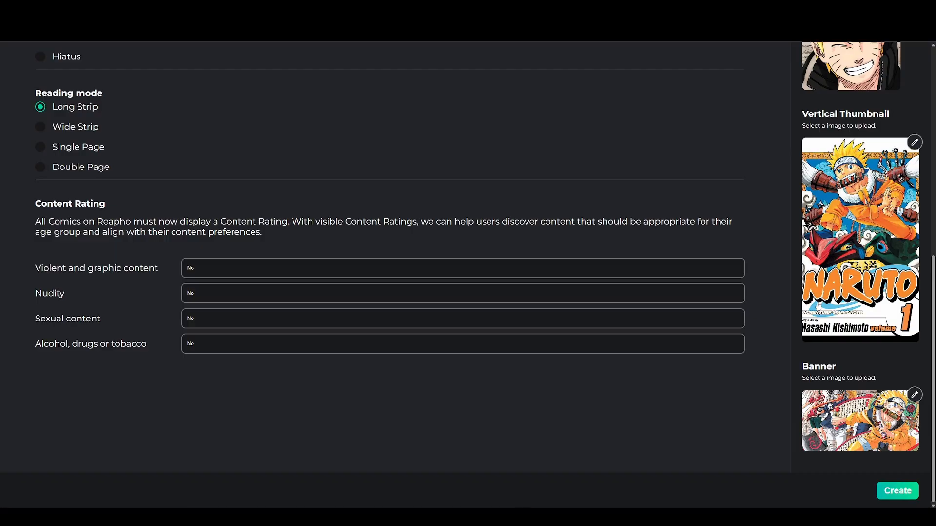
scroll(854, 216, "up", 8)
scroll(854, 216, "down", 8)
Create the comic and title its first episode 'Naruto VS Pain Fight'
left_click(896, 491)
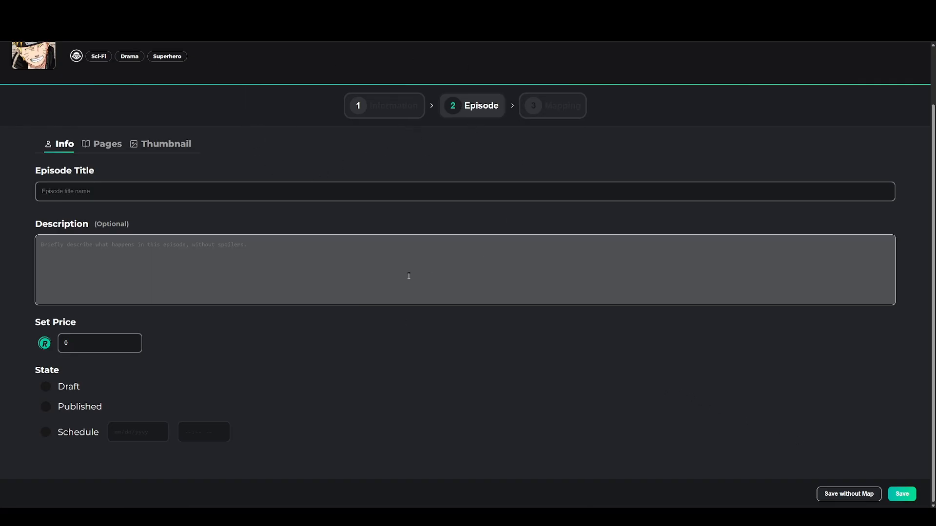
scroll(216, 210, "up", 2)
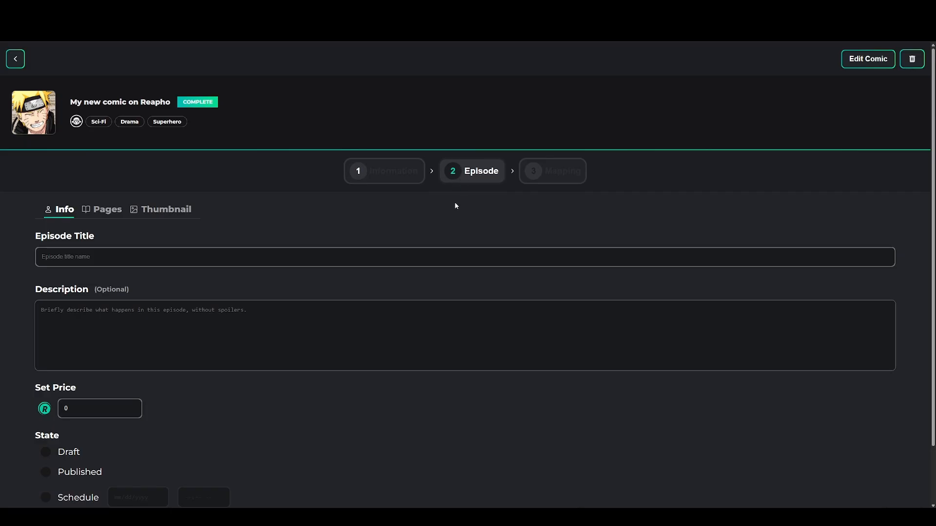
scroll(128, 210, "down", 2)
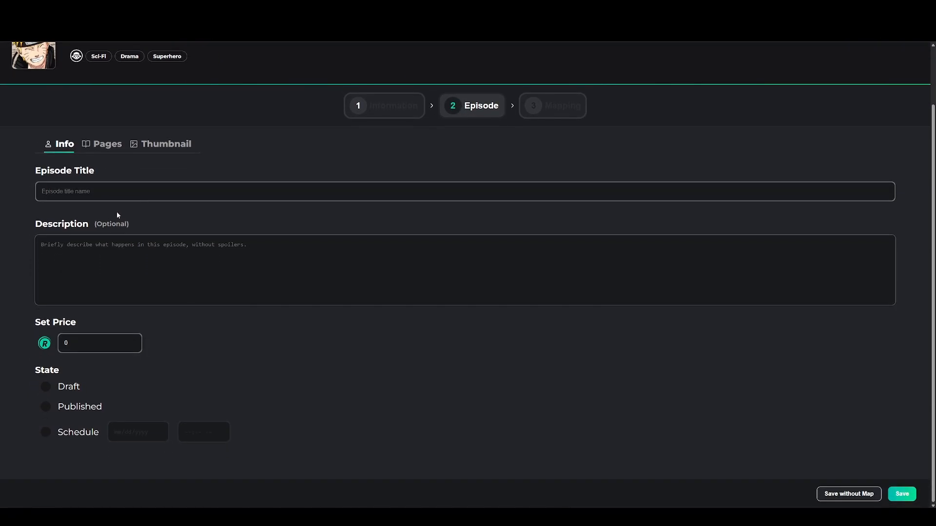
left_click(116, 190)
scroll(280, 166, "up", 2)
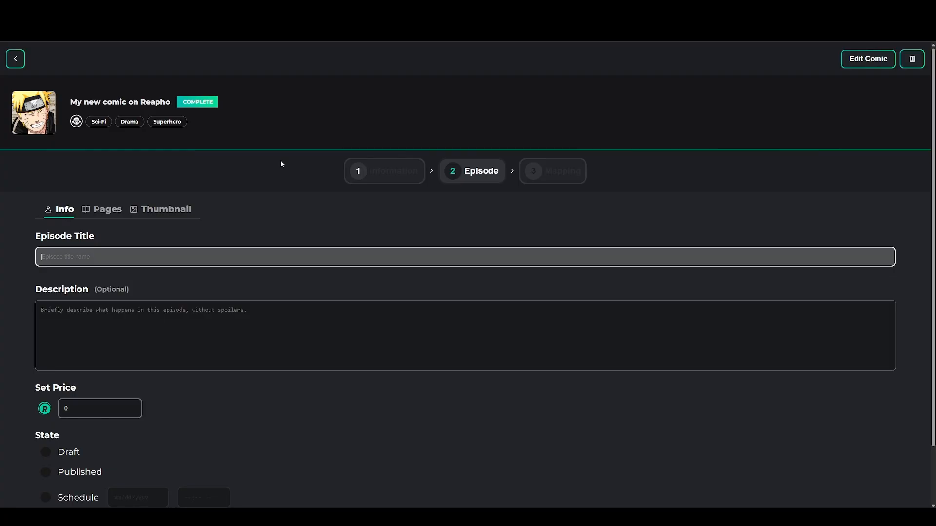
left_click(205, 259)
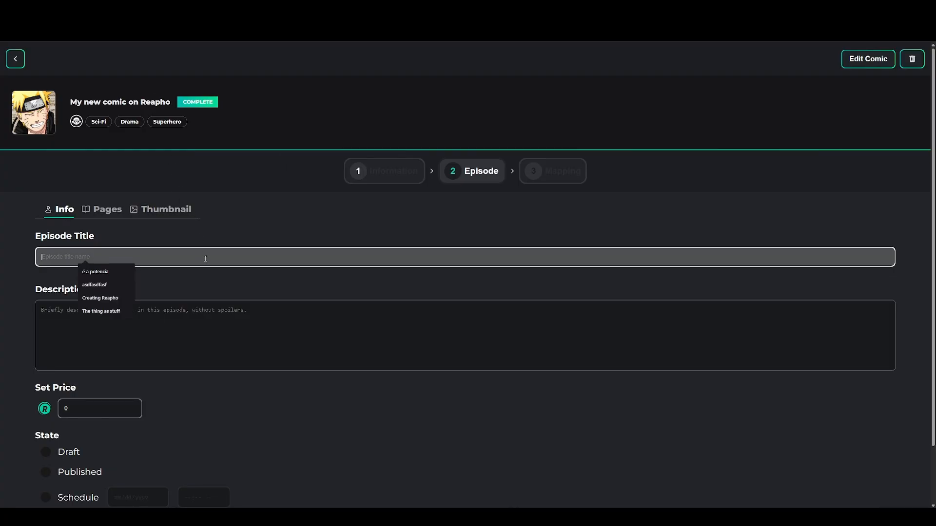
type("N")
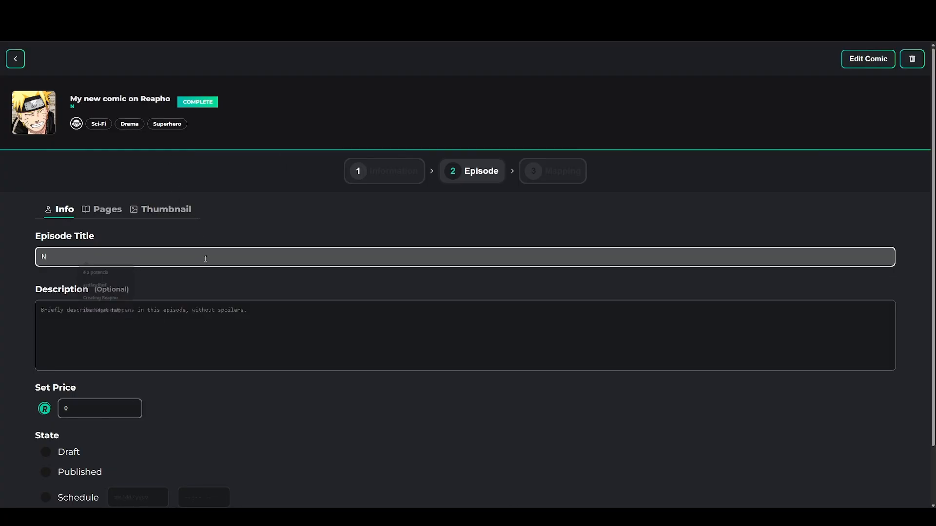
type("aruto VS ")
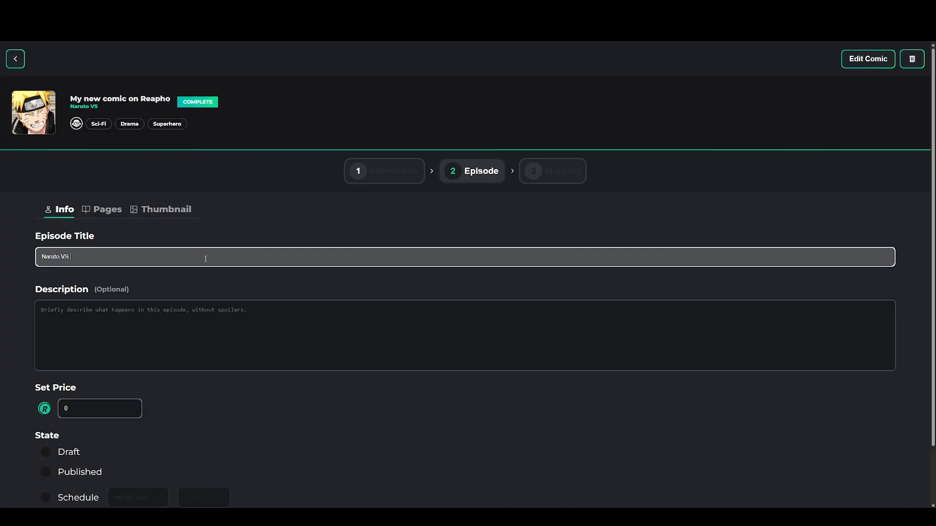
type("Pain Fight")
Give the episode the description 'Naruto finally arrive from mount.'
left_click(270, 325)
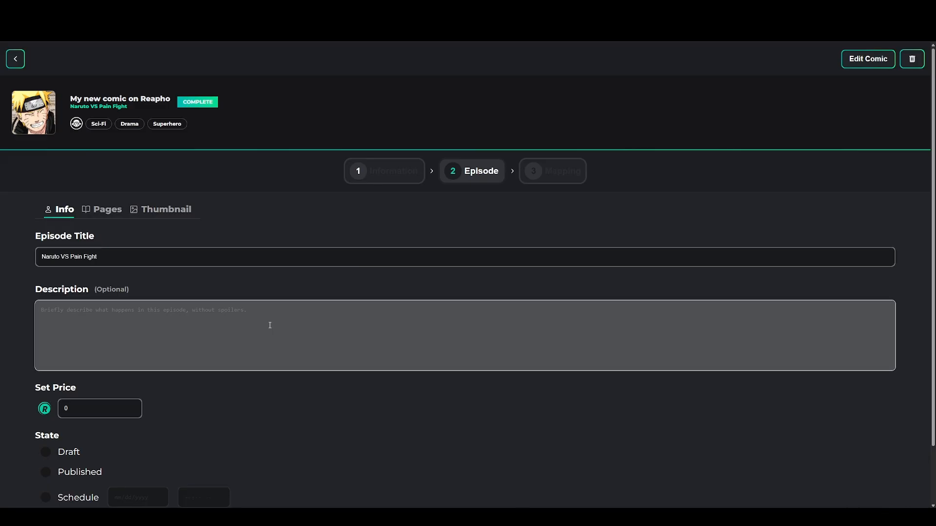
type("Naruto finally arrive from mount.")
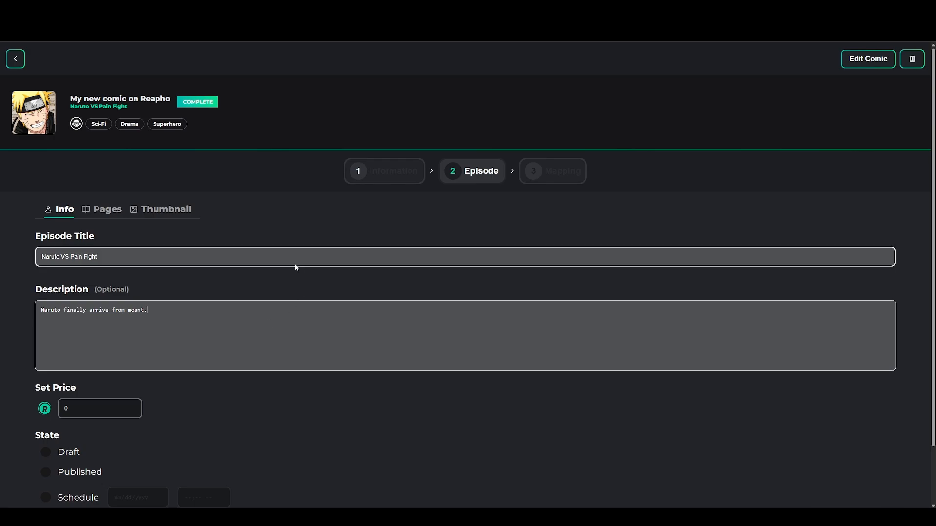
scroll(298, 266, "down", 1)
left_click(84, 347)
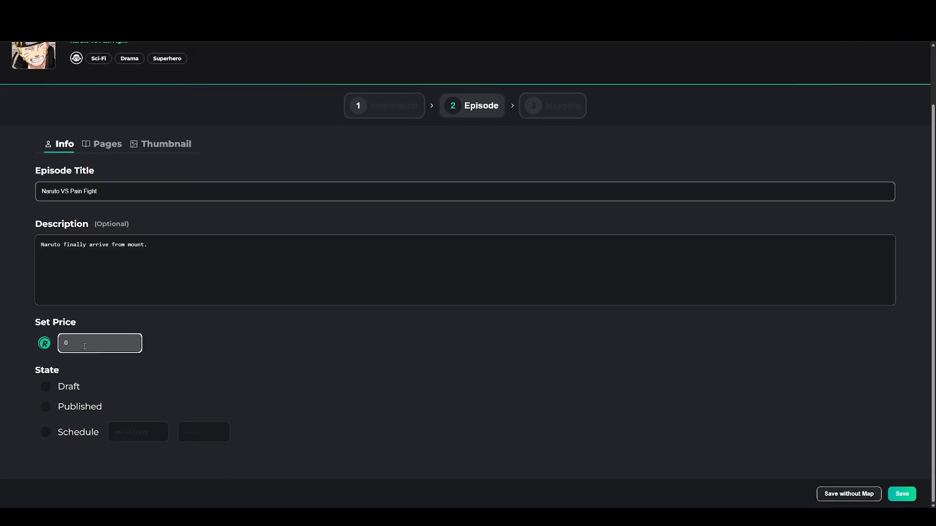
Price the episode at 200, mark it Draft, and show the thumbnail upload section
key("BackSpace")
type("200")
left_click(49, 388)
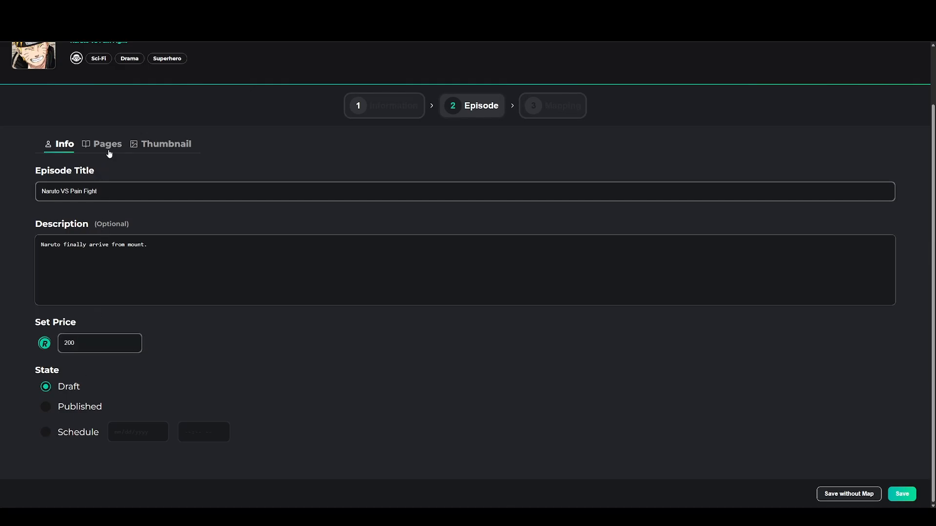
left_click(108, 152)
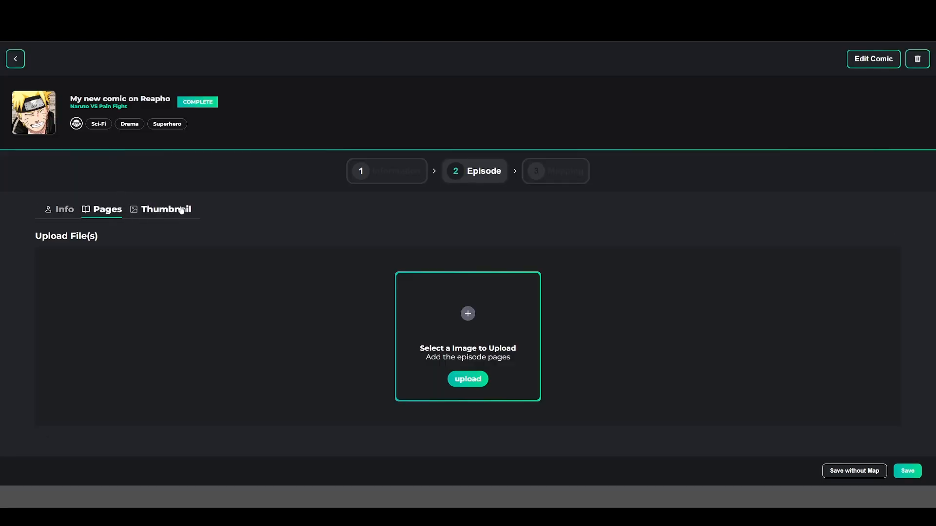
left_click(167, 209)
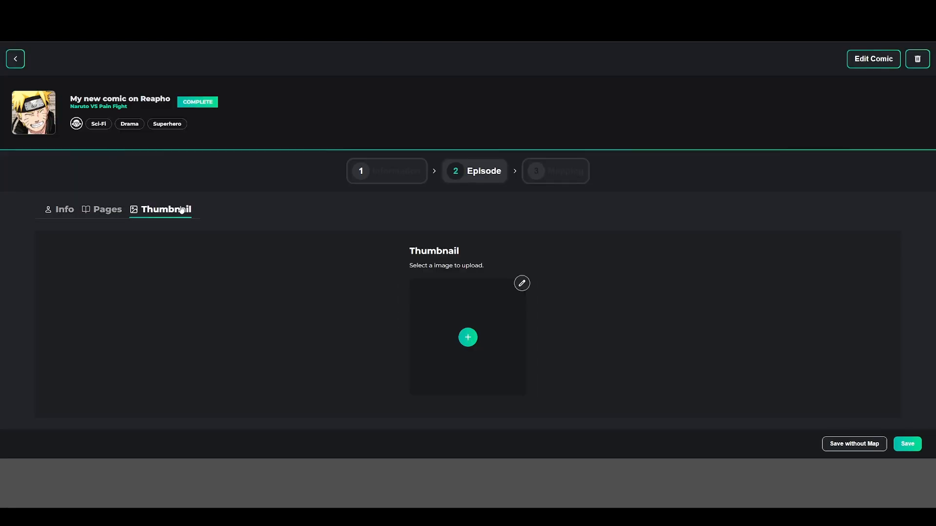
Upload a Naruto cover as the episode thumbnail, then return to the page uploads
left_click(470, 338)
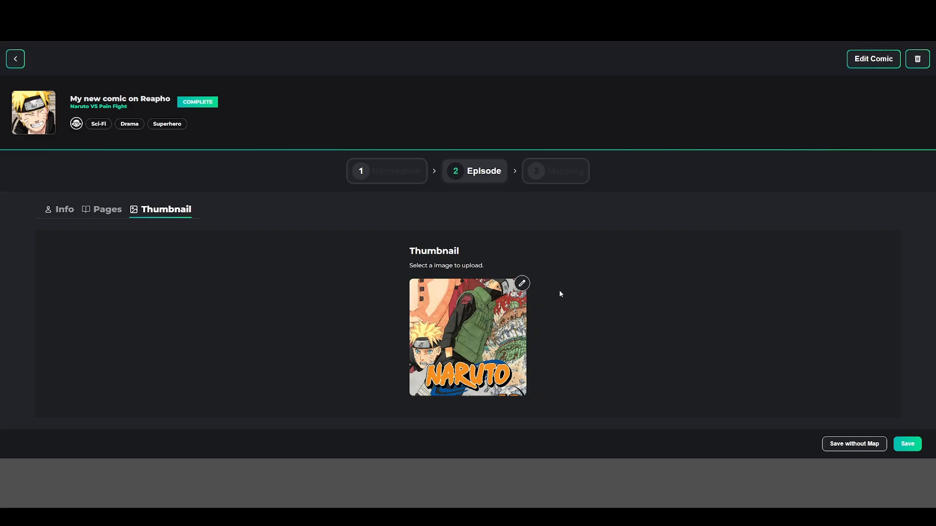
left_click(109, 211)
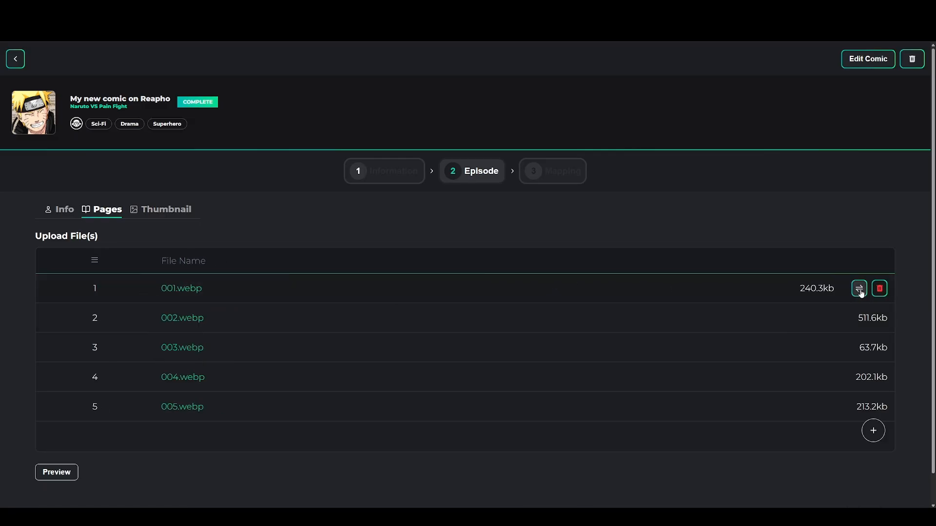
Check that pages 001.webp through 010.webp are in order, then scroll down to the Save button
mouse_move(859, 289)
left_mouse_down()
mouse_move(856, 331)
mouse_move(857, 282)
left_mouse_up()
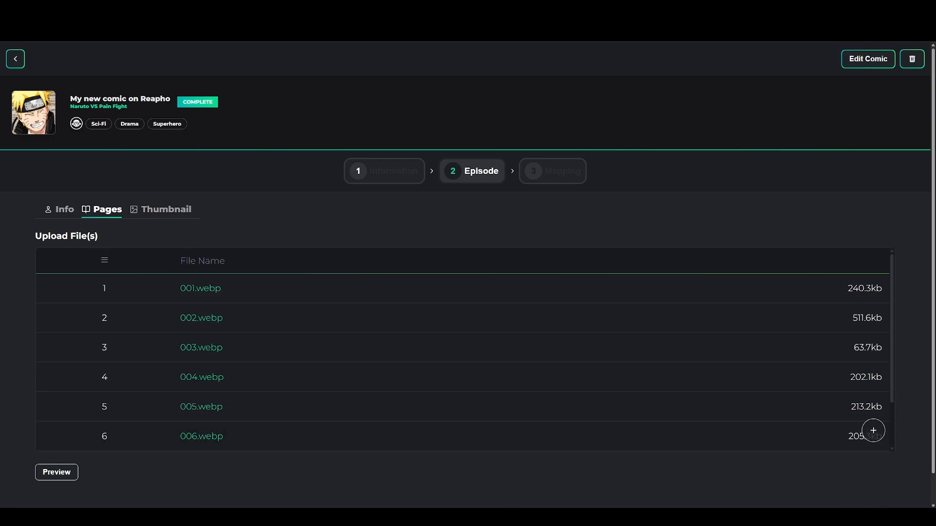
scroll(392, 350, "down", 3)
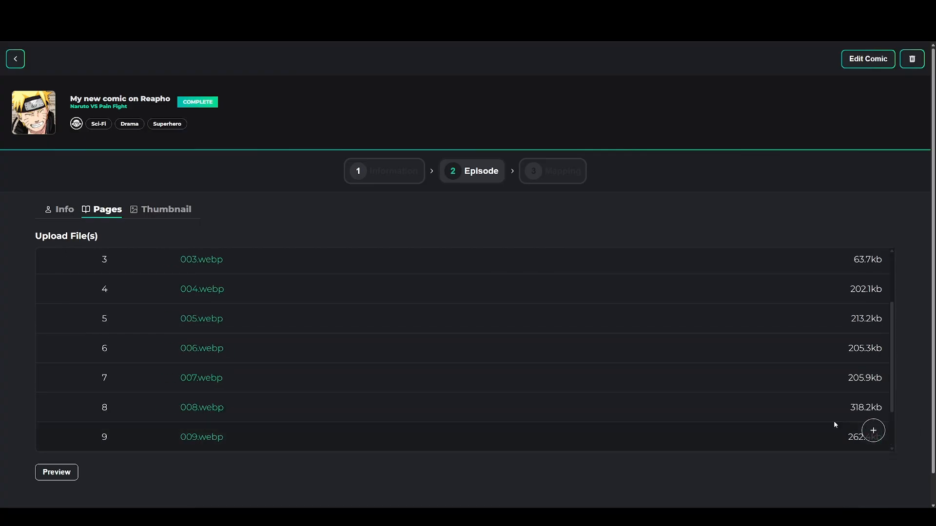
scroll(654, 364, "down", 2)
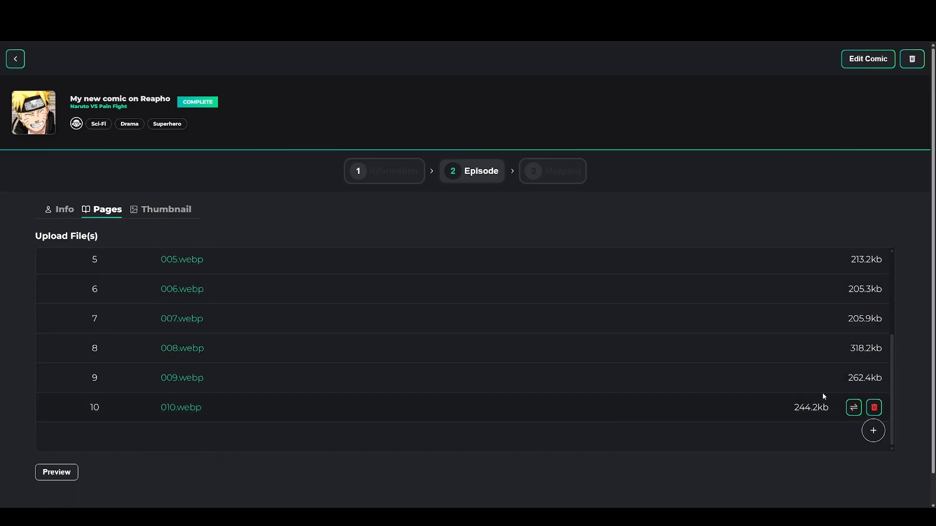
scroll(562, 360, "up", 3)
scroll(562, 360, "down", 3)
scroll(562, 359, "up", 1)
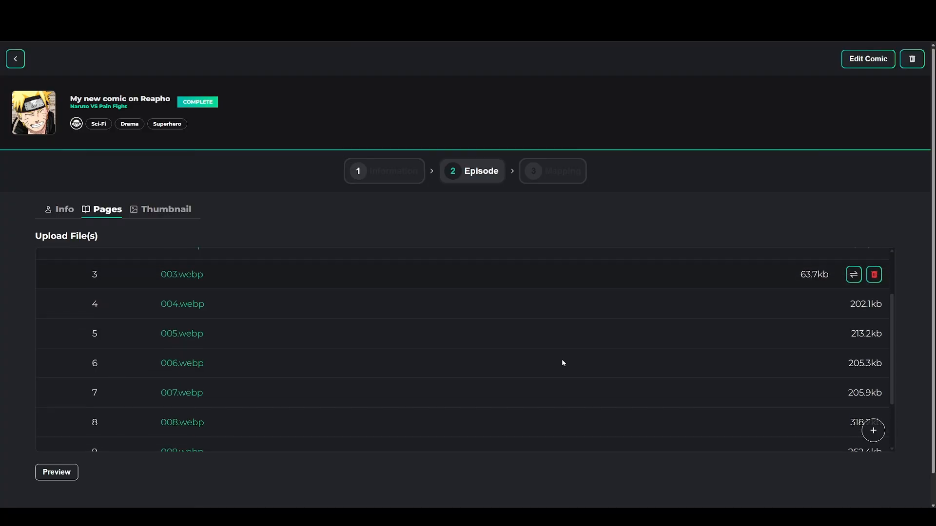
scroll(562, 359, "down", 1)
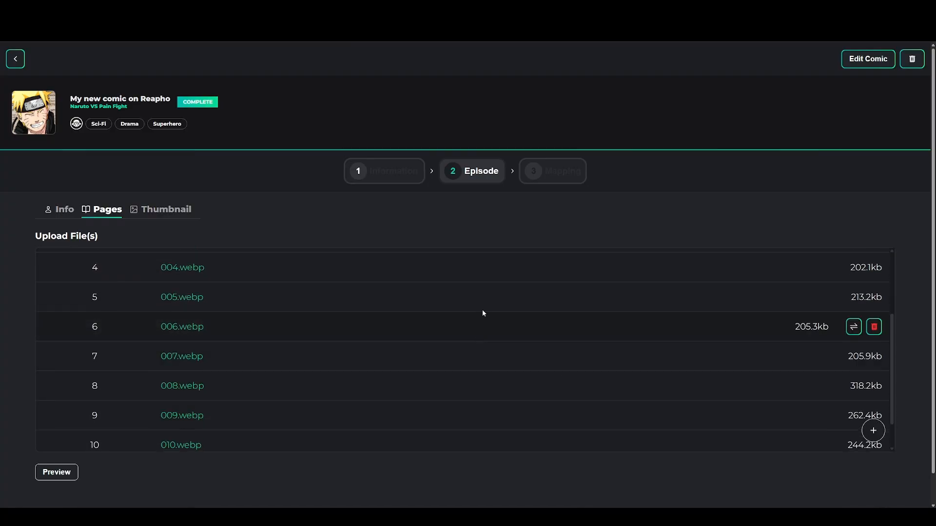
scroll(480, 336, "down", 1)
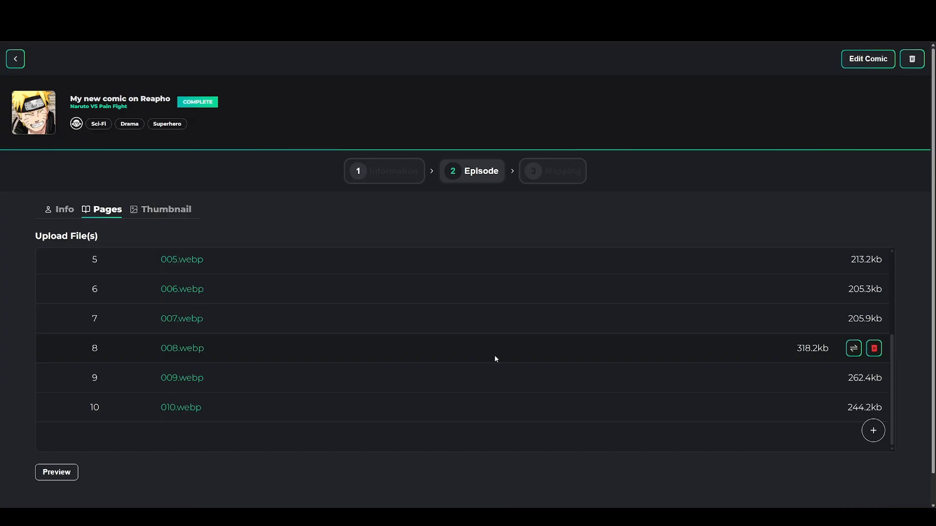
scroll(495, 360, "up", 4)
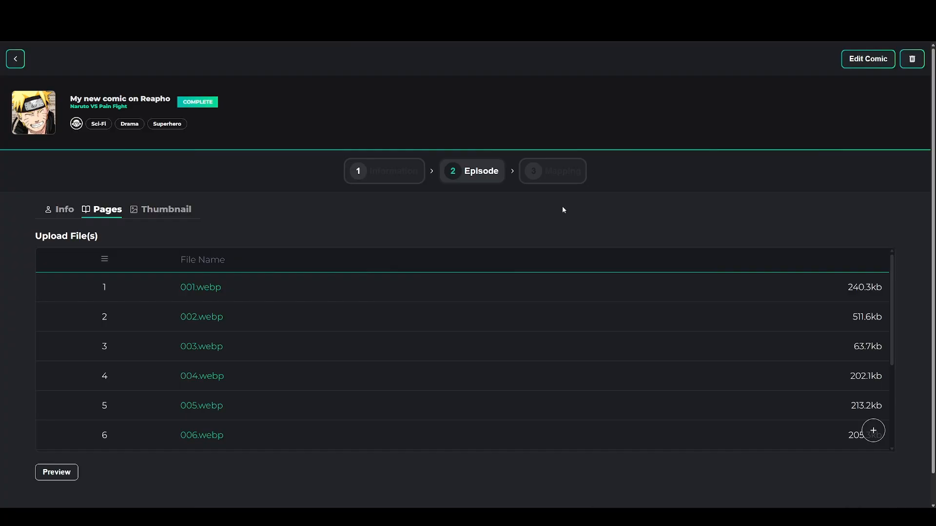
scroll(799, 199, "down", 1)
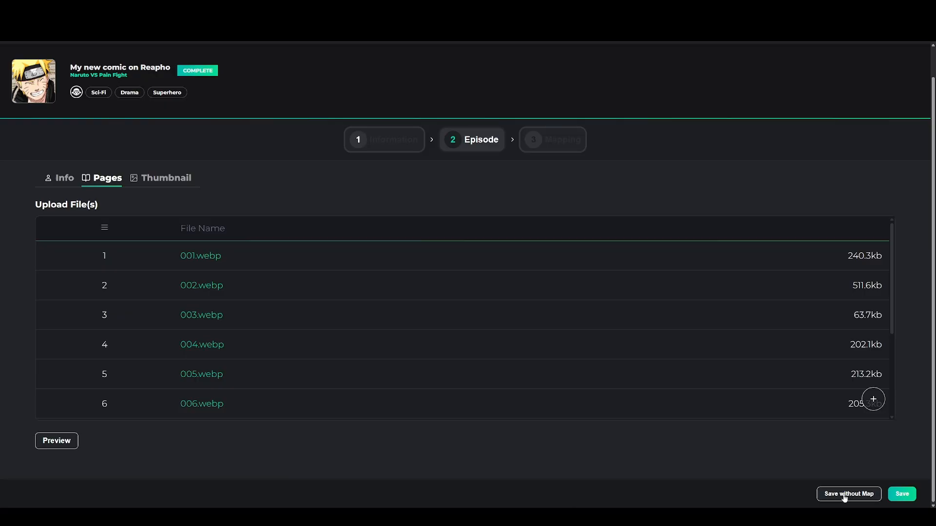
Save the episode, expand the comic details and show the ten page thumbnails
left_click(901, 495)
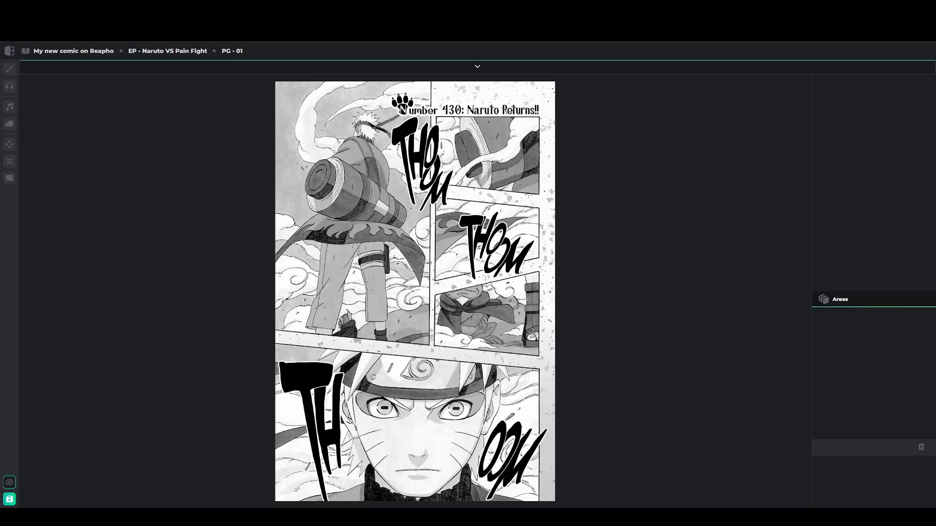
left_click(476, 66)
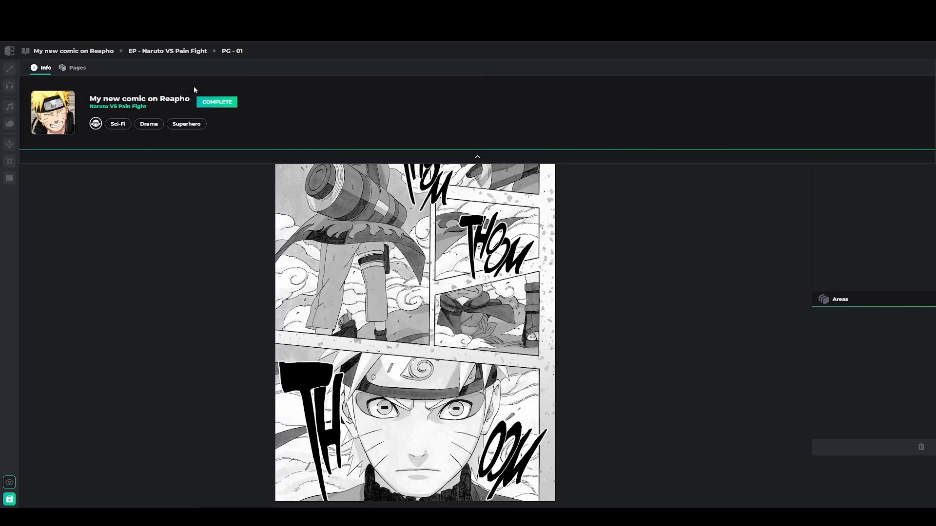
left_click(76, 71)
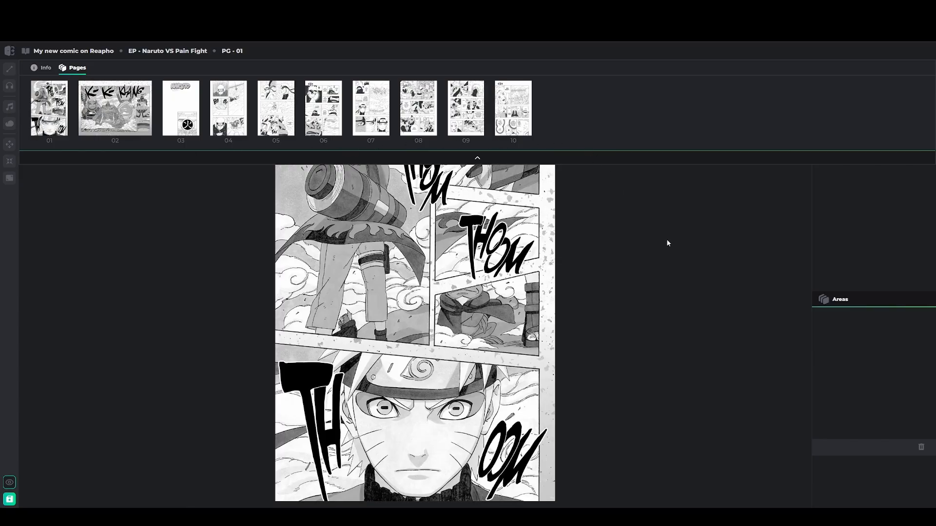
left_click(478, 159)
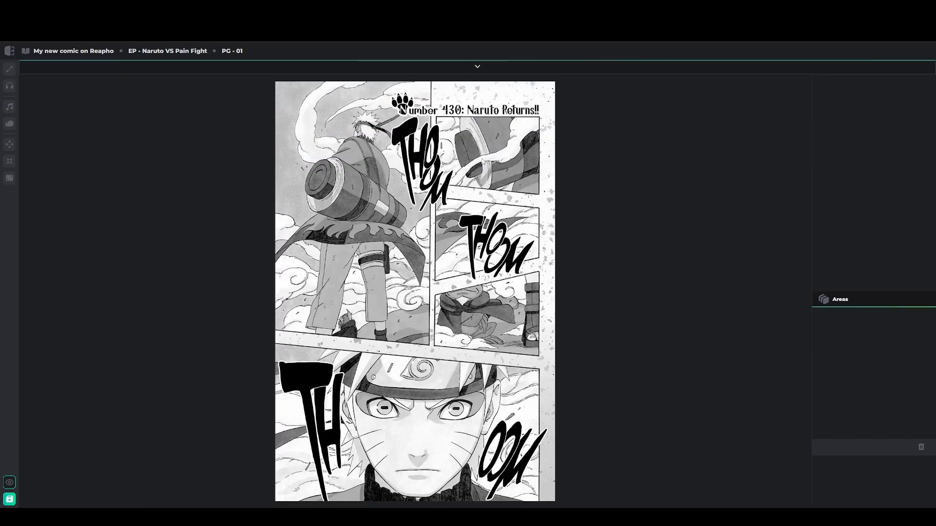
left_click(13, 69)
mouse_move(431, 86)
left_mouse_down()
mouse_move(433, 359)
mouse_move(554, 374)
mouse_move(554, 84)
left_mouse_up()
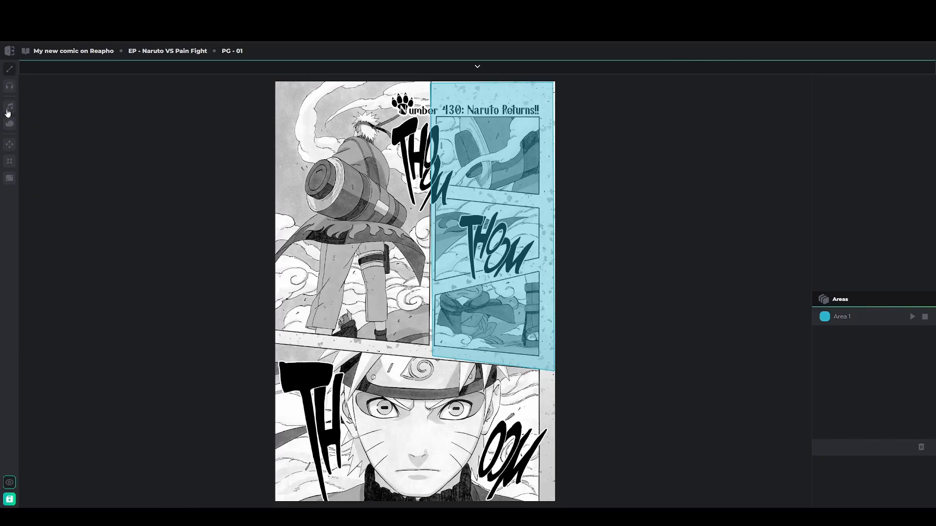
left_click(864, 322)
left_click(921, 318)
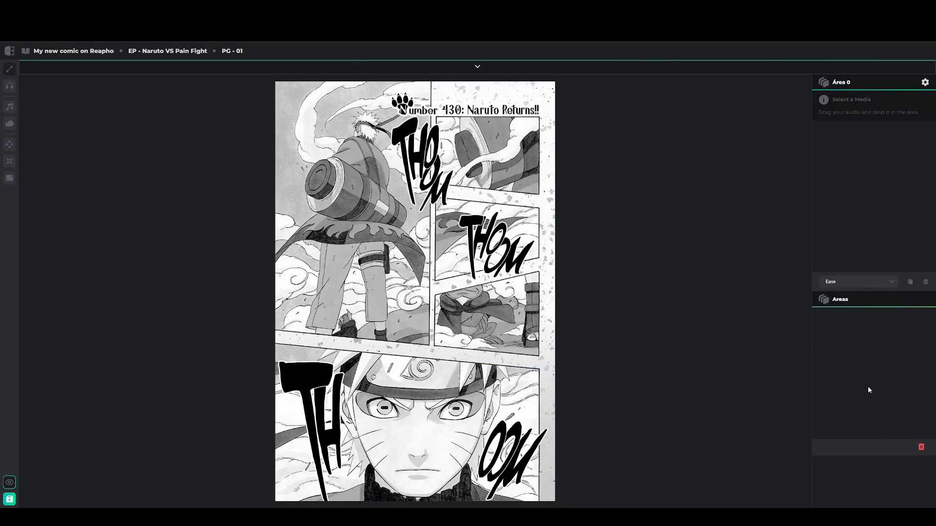
left_click(922, 449)
left_click_drag(432, 85, 433, 355)
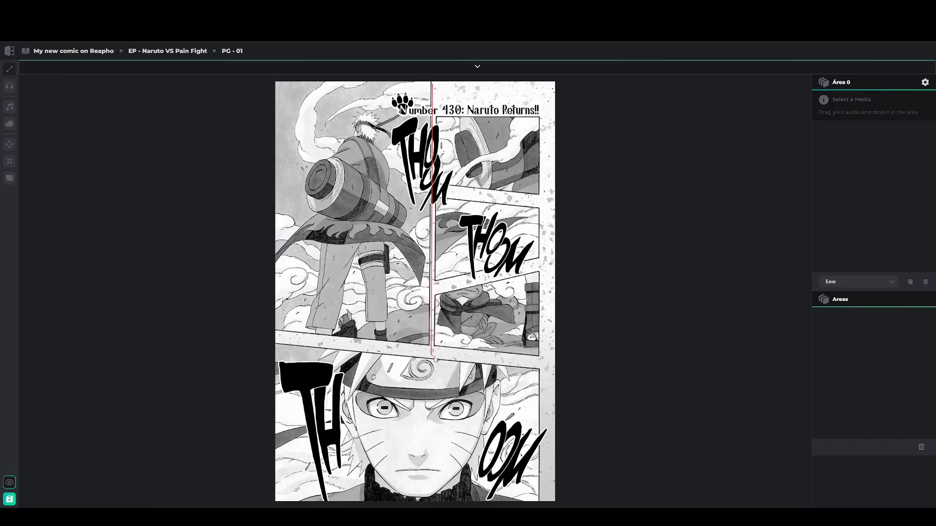
left_click_drag(434, 359, 549, 367)
mouse_move(553, 365)
left_mouse_down()
mouse_move(542, 146)
mouse_move(553, 87)
left_mouse_up()
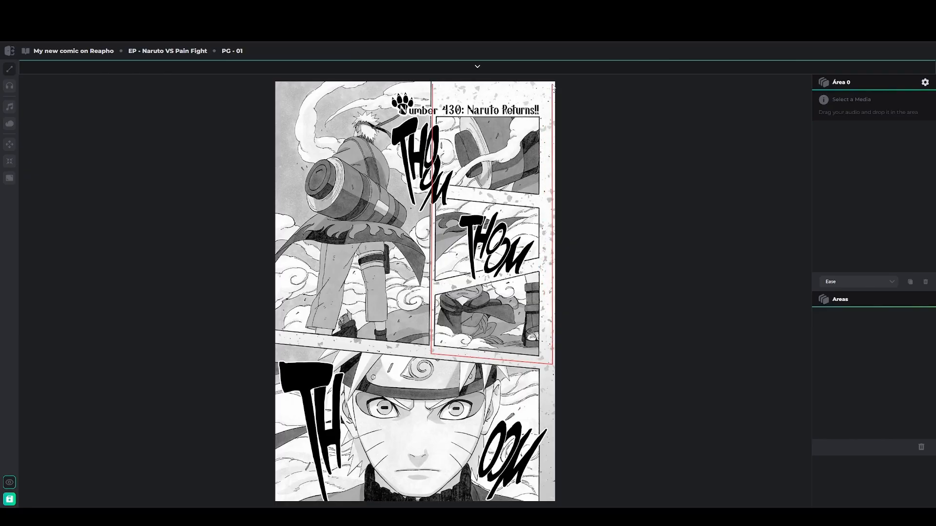
left_click(553, 87)
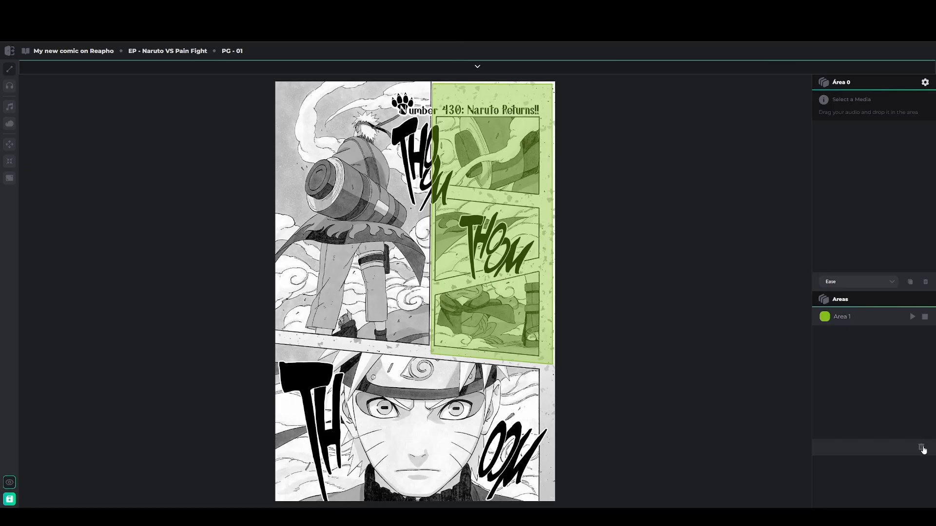
left_click(924, 317)
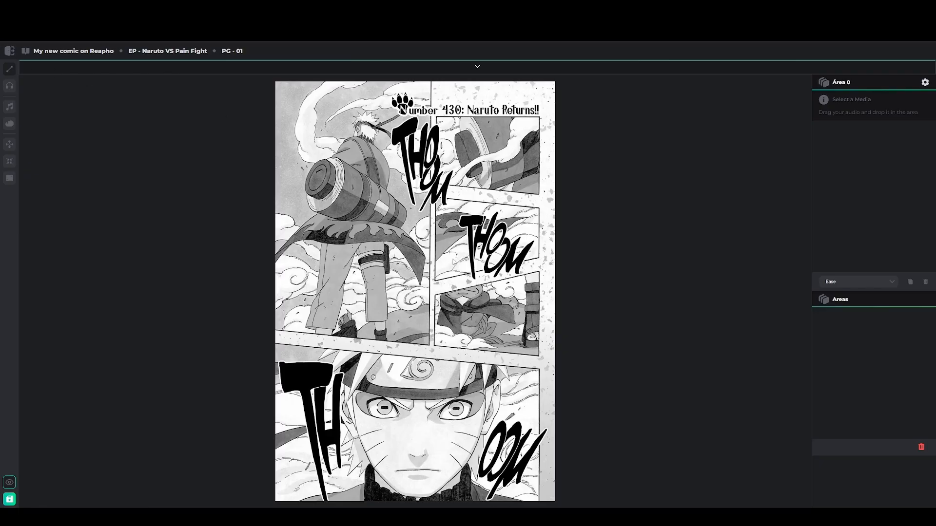
Draw a trial area over page 1's bottom panel, then delete it
left_click(276, 343)
left_click(279, 501)
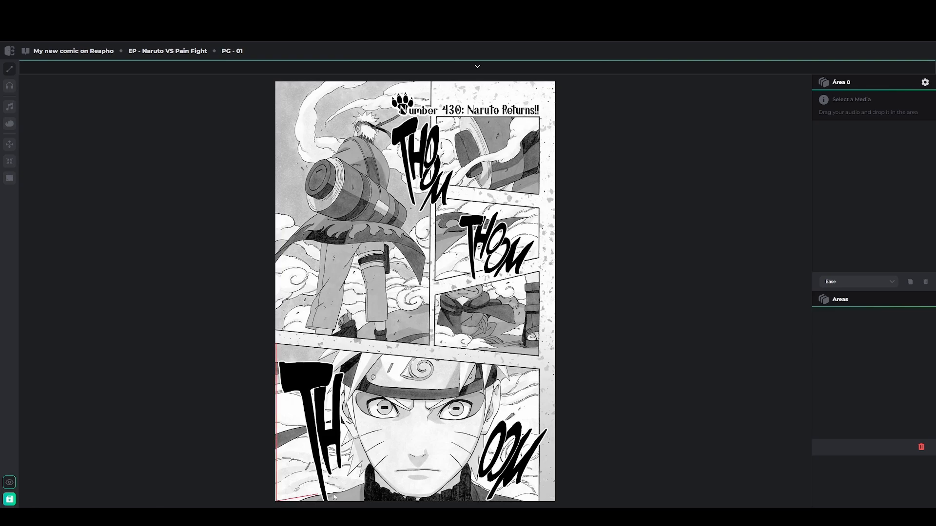
left_click(538, 500)
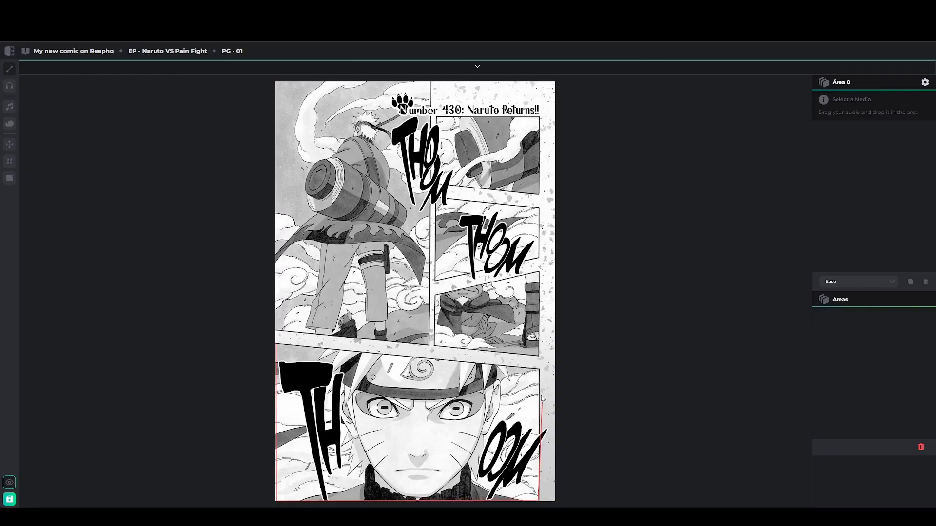
double_click(538, 369)
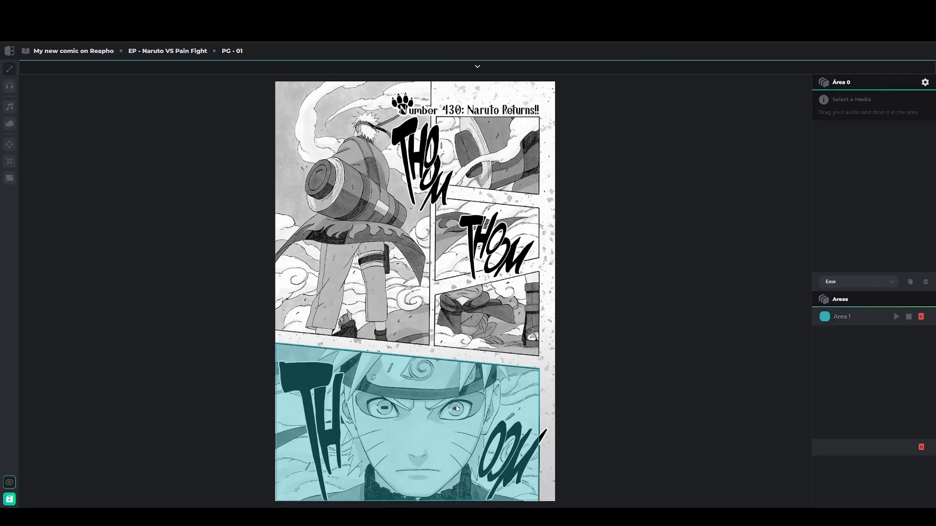
left_click(921, 317)
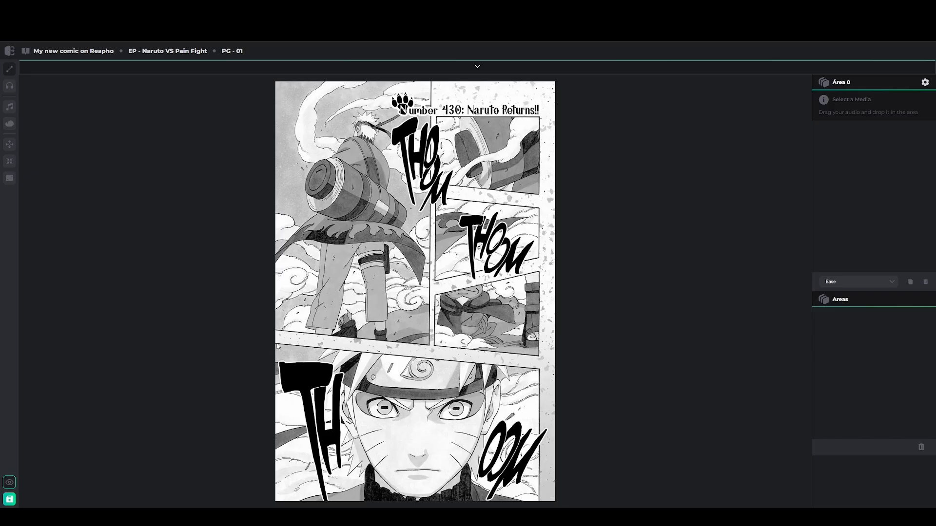
Trace areas over the bottom and top panels, then outline the whole page as Area 1
mouse_move(277, 344)
left_mouse_down()
mouse_move(278, 502)
mouse_move(566, 494)
mouse_move(554, 503)
left_mouse_up()
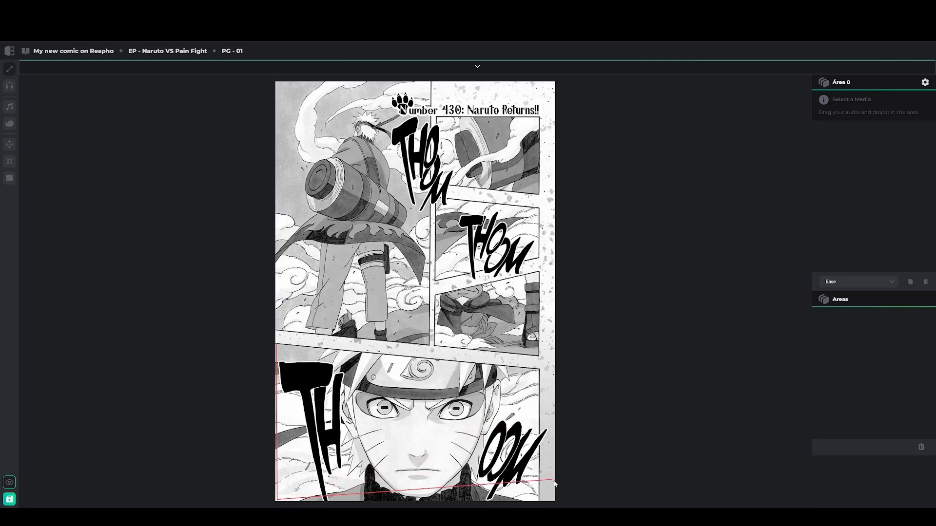
left_click(554, 500)
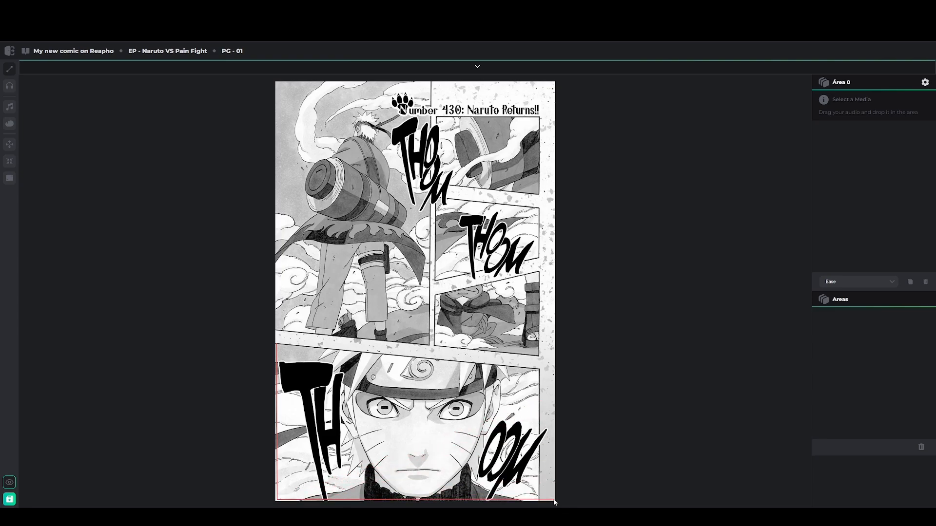
double_click(554, 371)
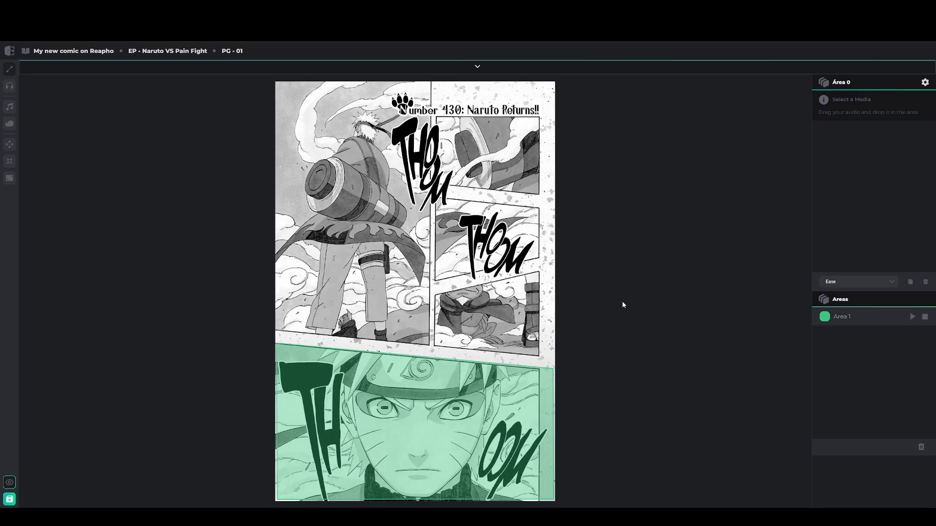
left_click(277, 83)
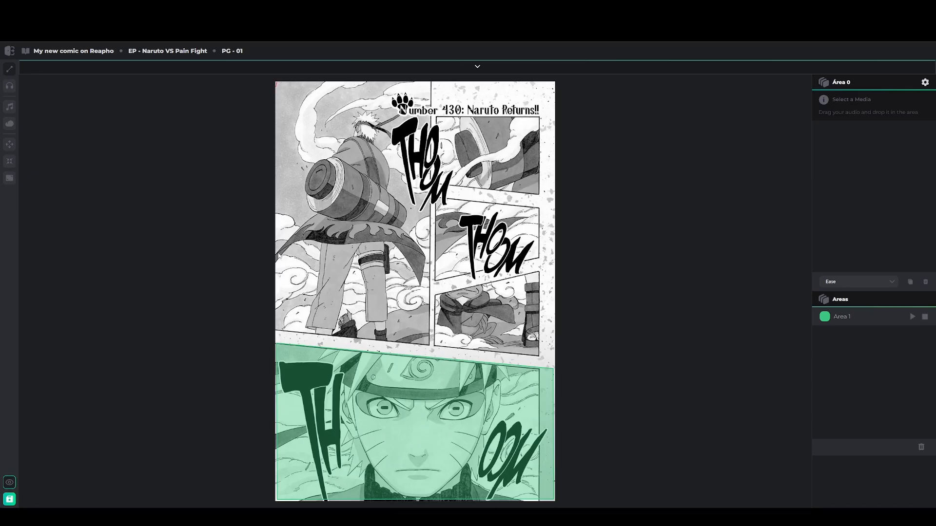
left_click(279, 343)
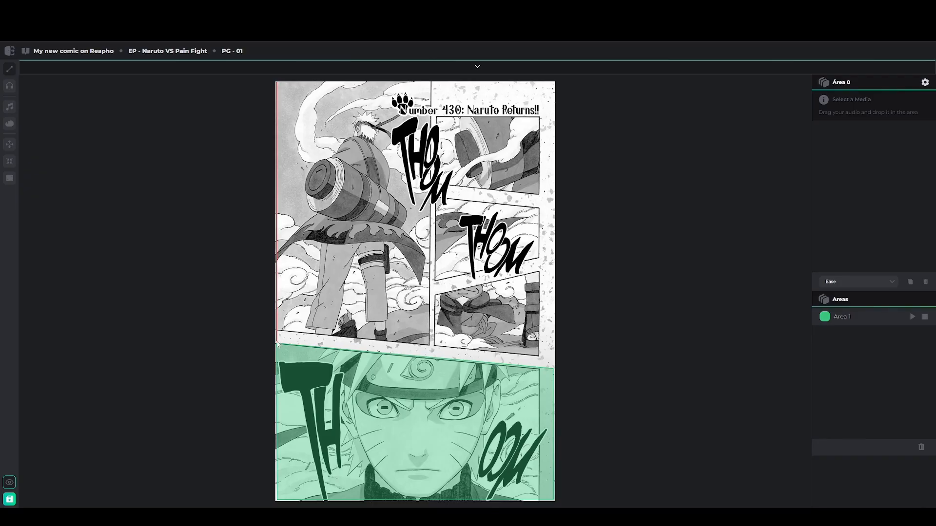
left_click(554, 367)
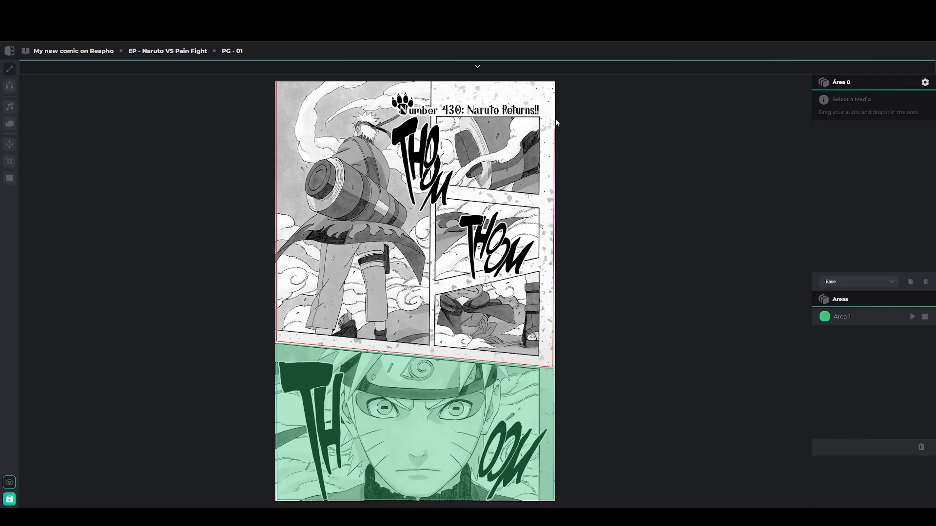
left_click(554, 85)
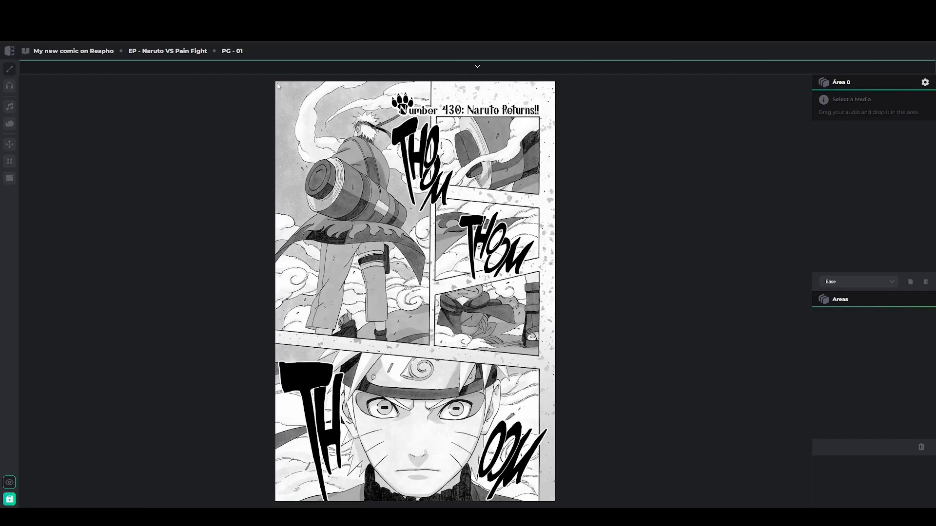
mouse_move(278, 85)
left_mouse_down()
mouse_move(278, 503)
mouse_move(556, 503)
mouse_move(553, 88)
left_mouse_up()
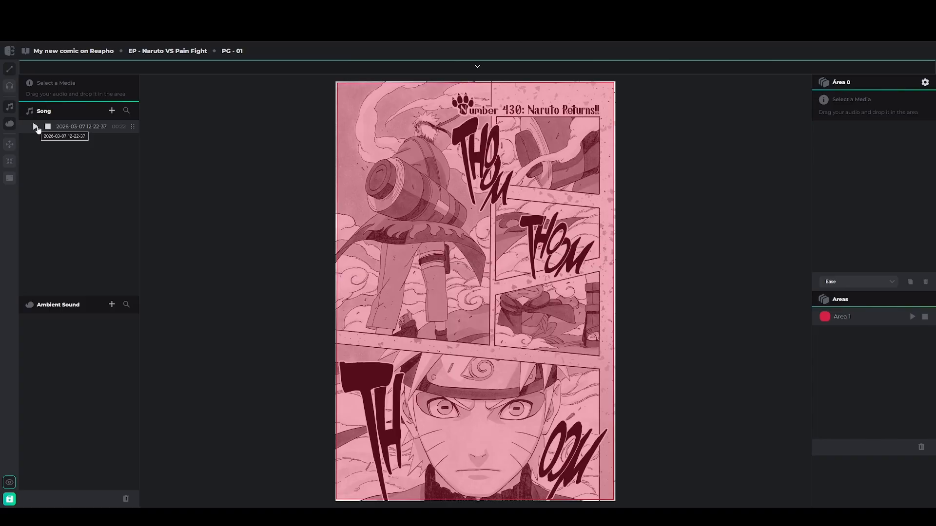
left_click(36, 127)
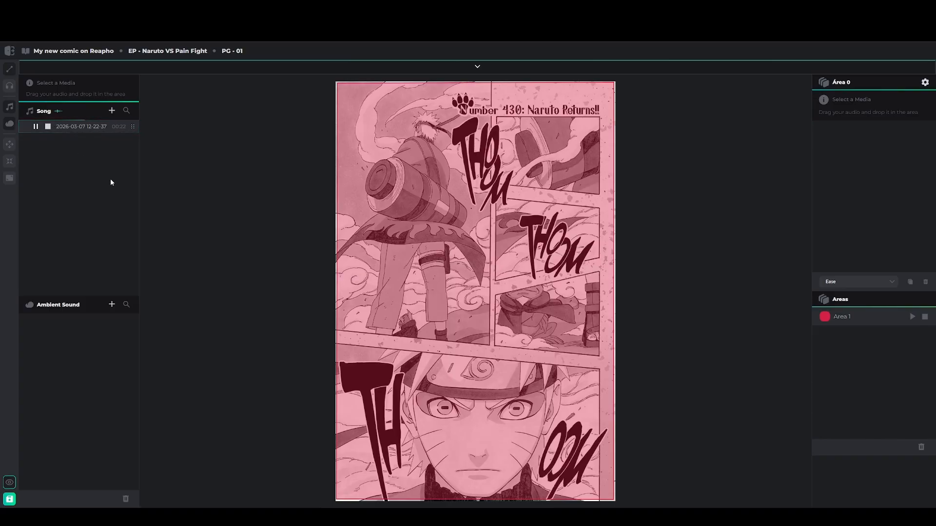
left_click(49, 127)
left_click_drag(133, 127, 528, 240)
left_click(913, 317)
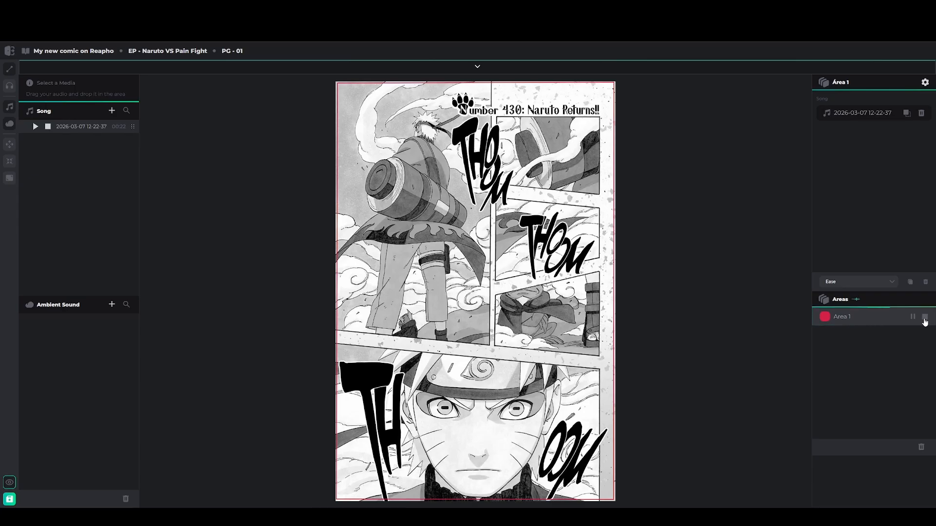
Stop Area 1, preview Wind Sound, and add it to Area 1 as ambient sound
left_click(925, 318)
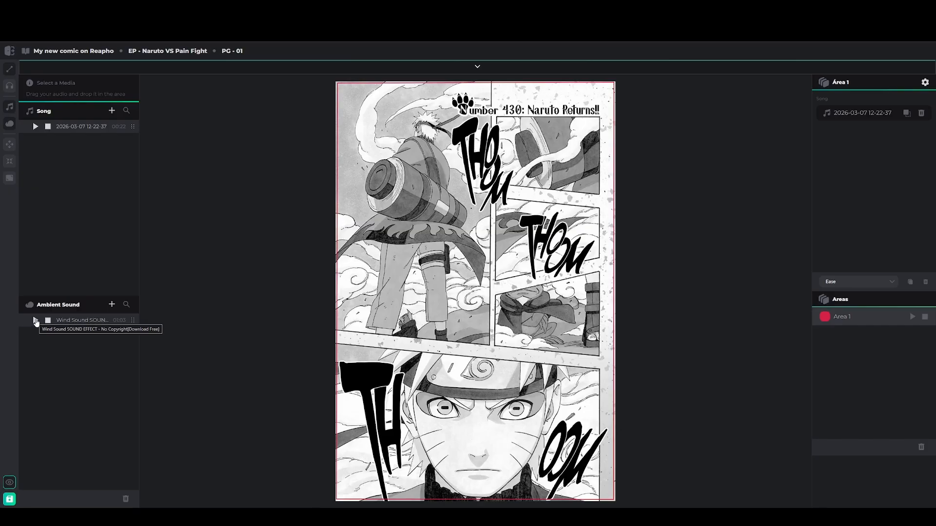
left_click(35, 320)
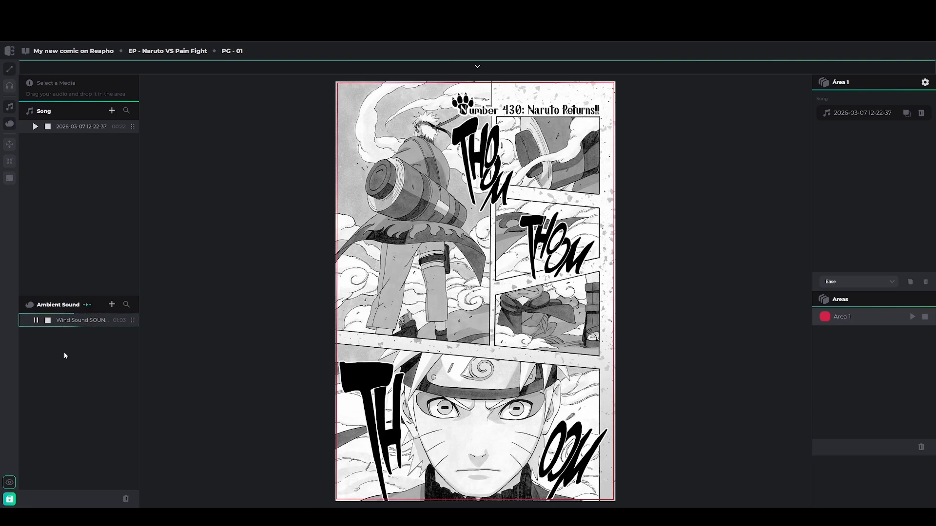
left_click(47, 321)
left_click_drag(125, 320, 533, 271)
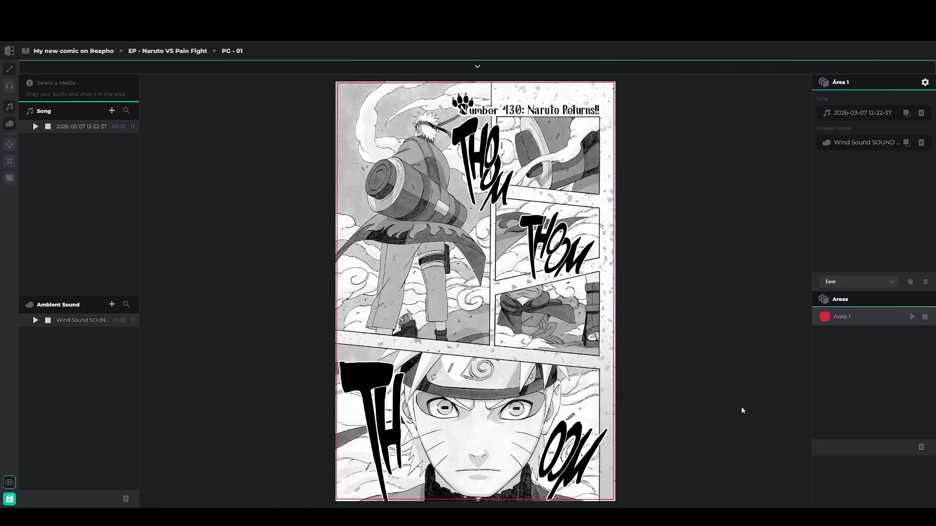
left_click(36, 127)
left_click(48, 127)
left_click(34, 321)
left_click(48, 320)
left_click(912, 317)
left_click(924, 318)
left_click(35, 321)
left_click(36, 320)
left_click(914, 319)
left_click(926, 321)
left_click(843, 320)
Keep the Ease easing option and open Área 1's sound settings dialog
left_click(875, 282)
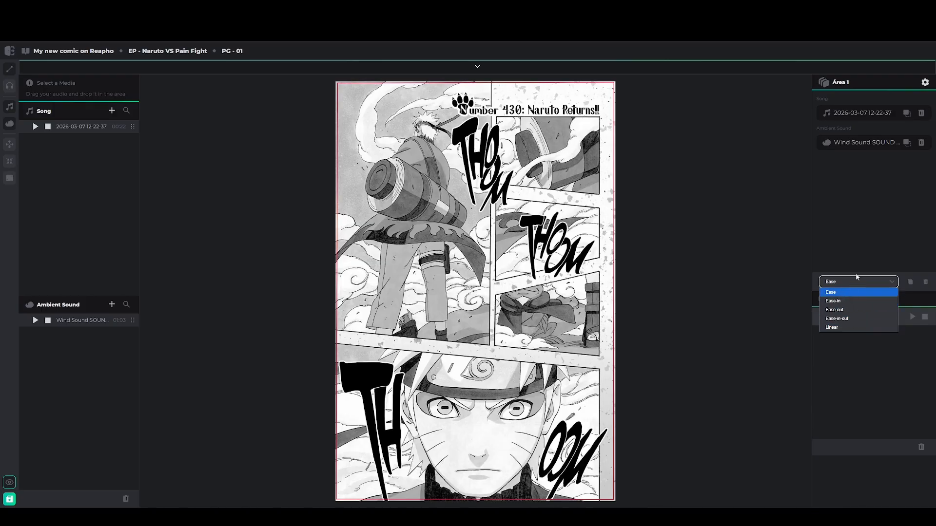
left_click(868, 245)
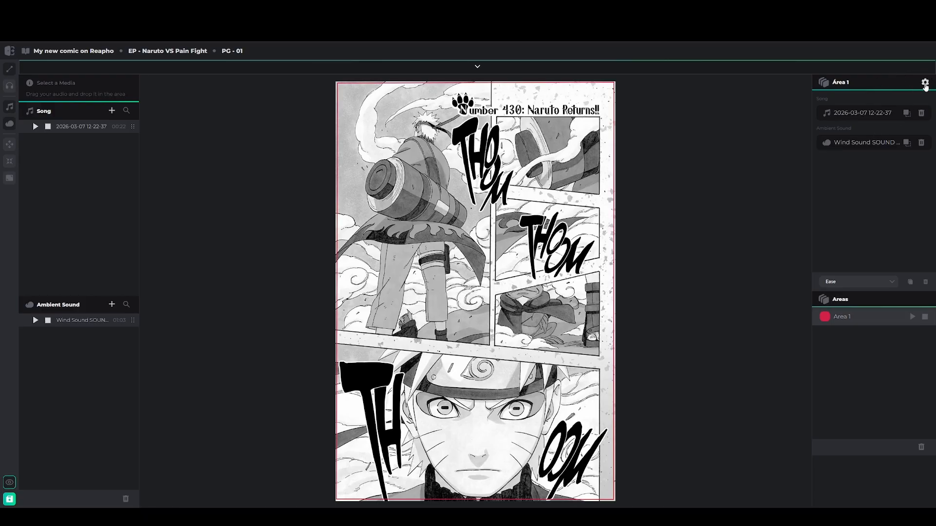
left_click(925, 83)
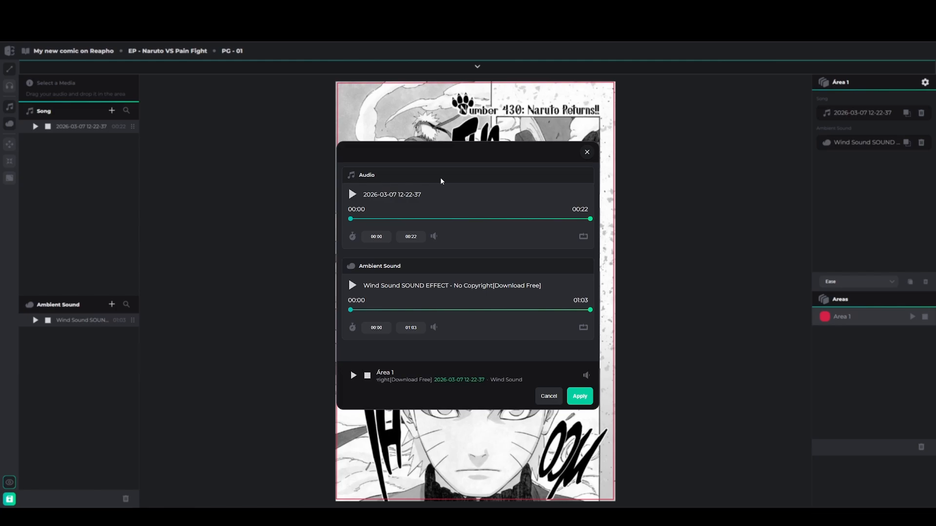
left_click(351, 195)
left_click(352, 195)
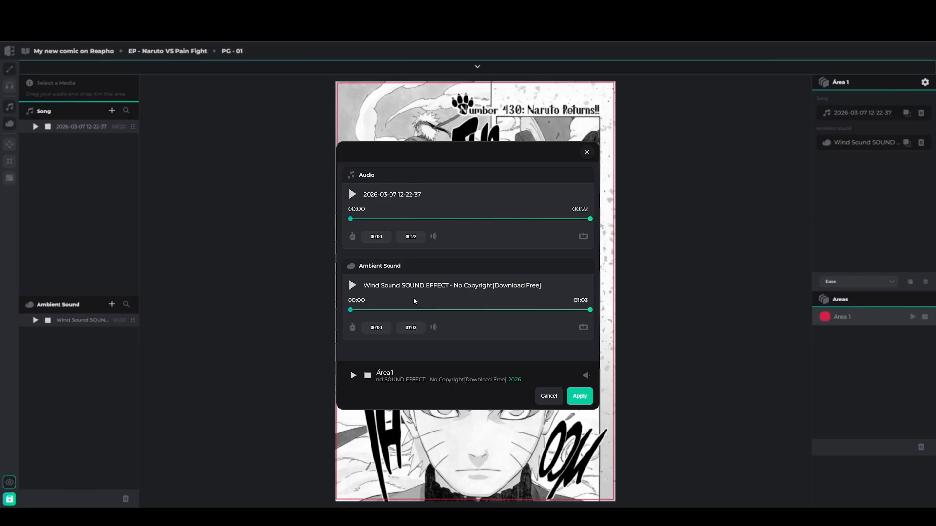
left_click(353, 289)
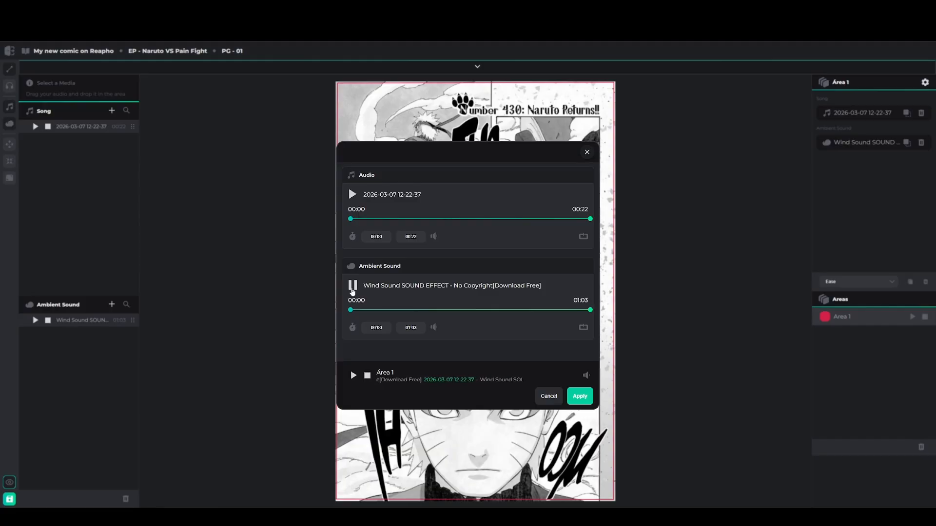
left_click(353, 289)
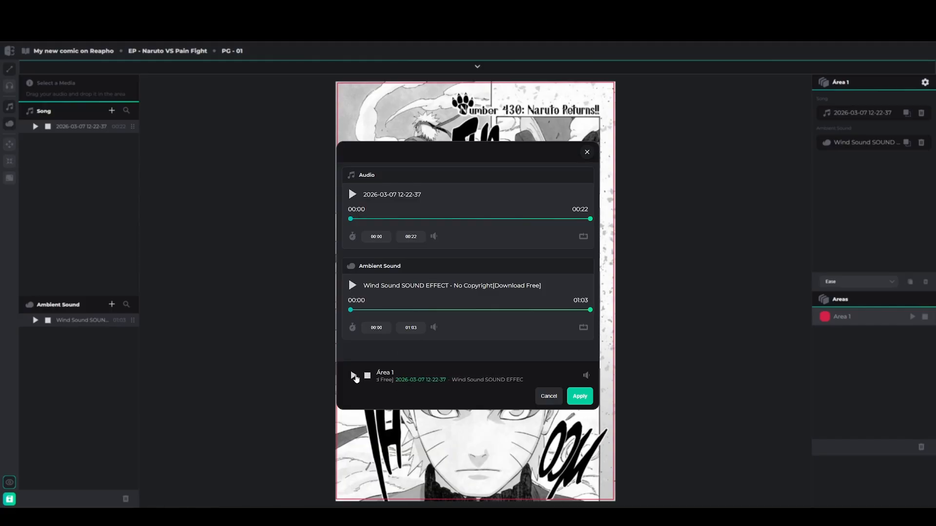
left_click(354, 376)
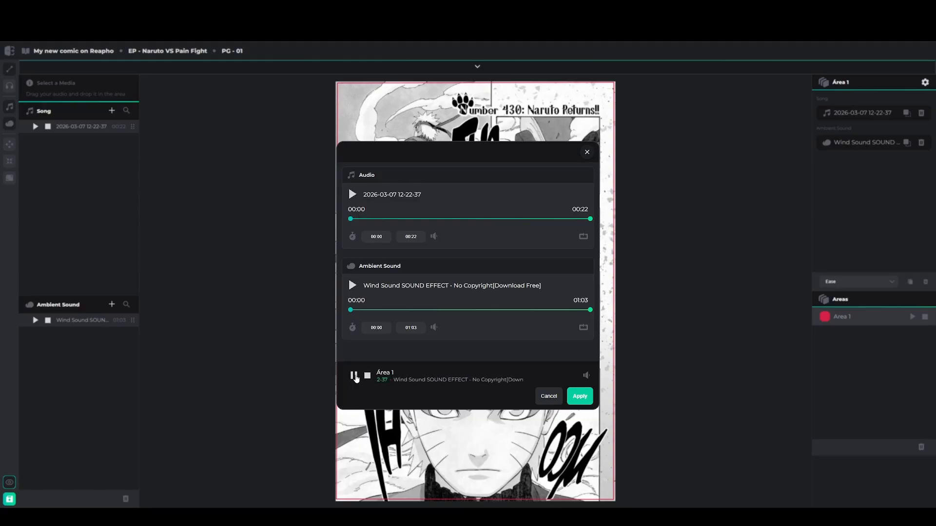
left_click(354, 376)
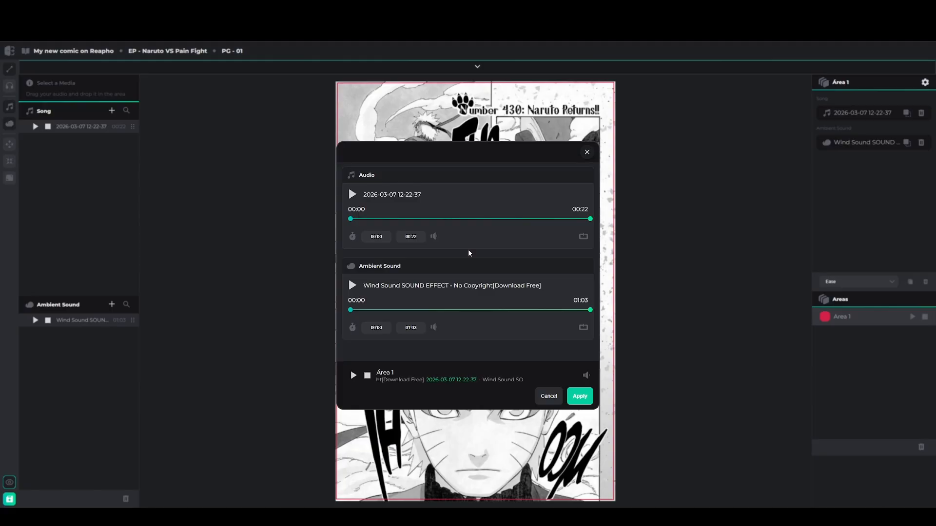
mouse_move(442, 236)
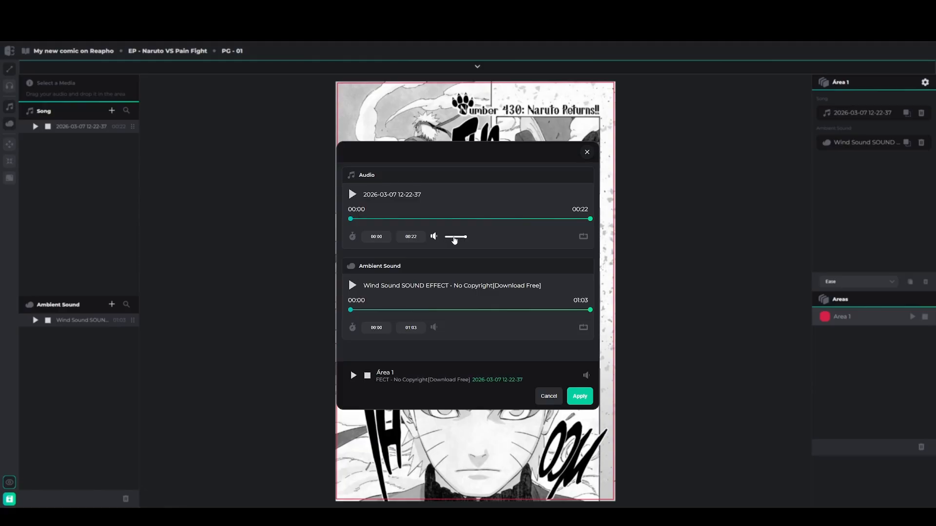
Set the song to about half volume, preview it and the Área 1 mix, and enable looping
left_click(454, 237)
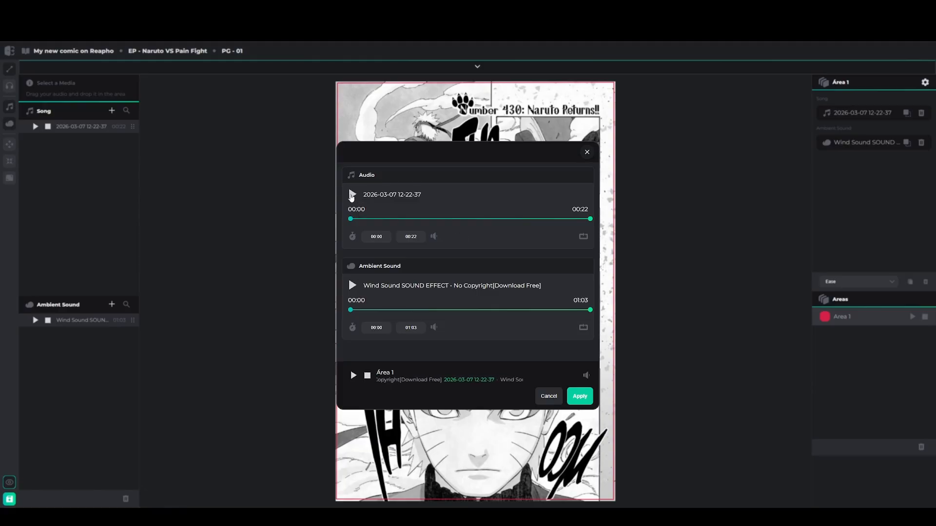
left_click(352, 195)
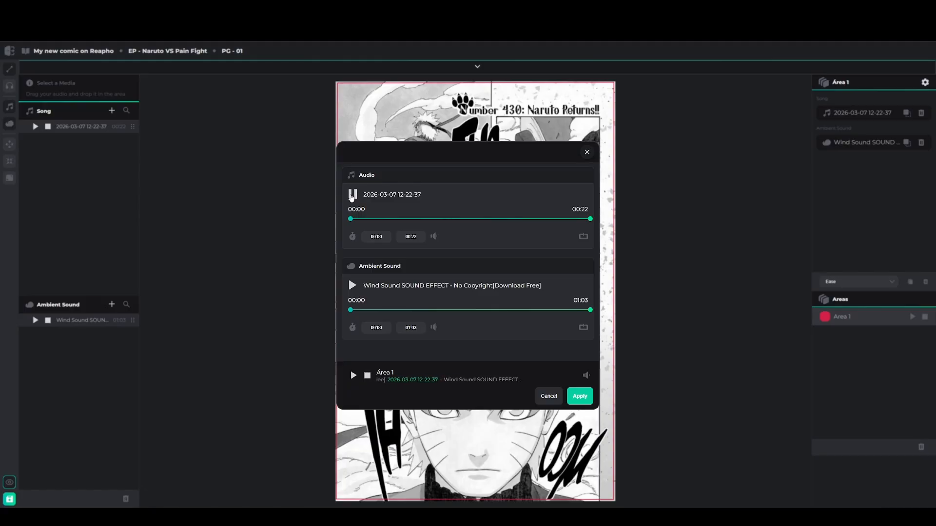
left_click(352, 195)
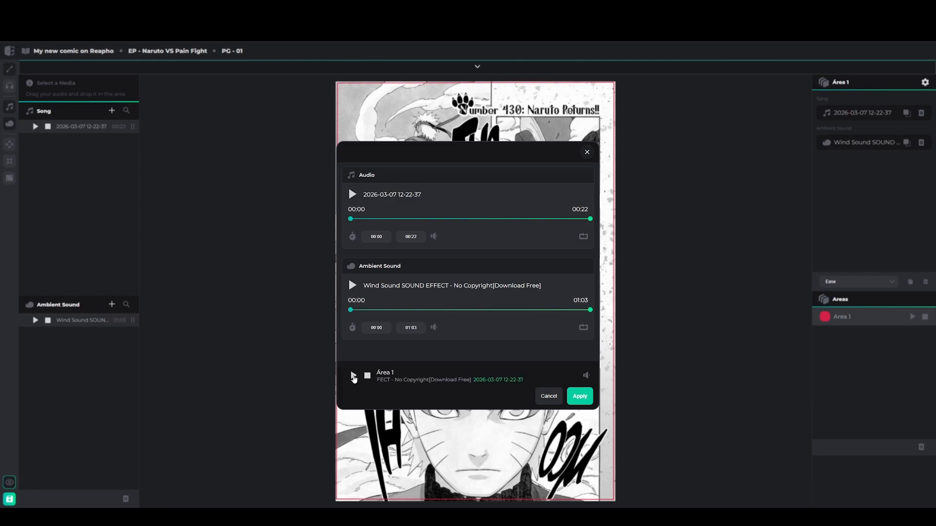
left_click(354, 376)
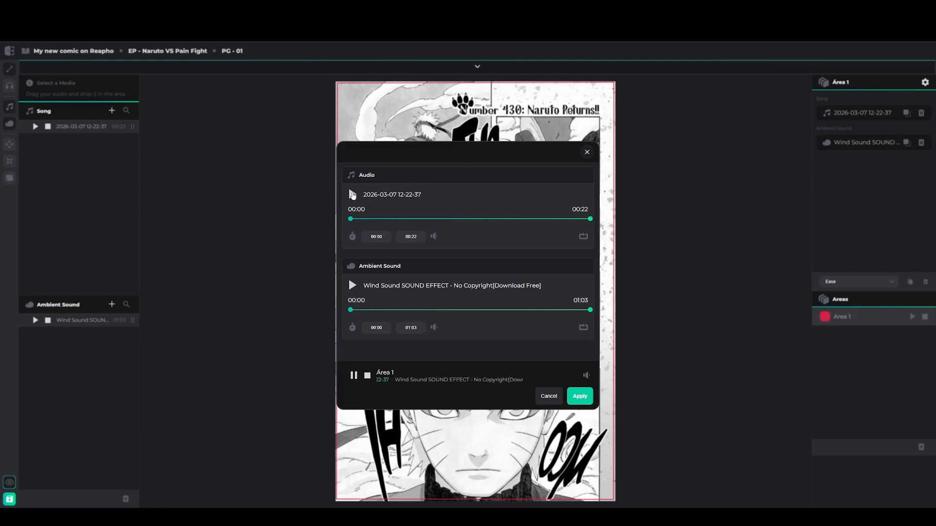
left_click(352, 195)
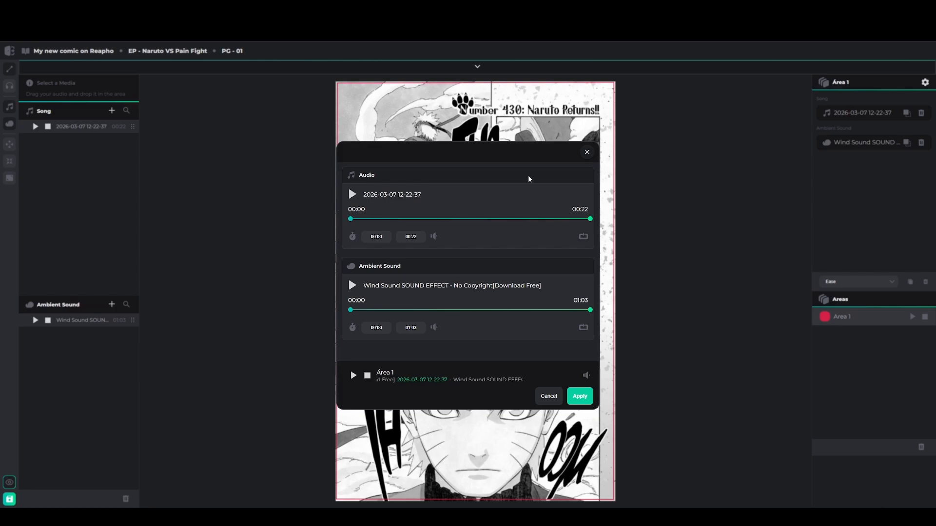
left_click(583, 237)
left_click(351, 195)
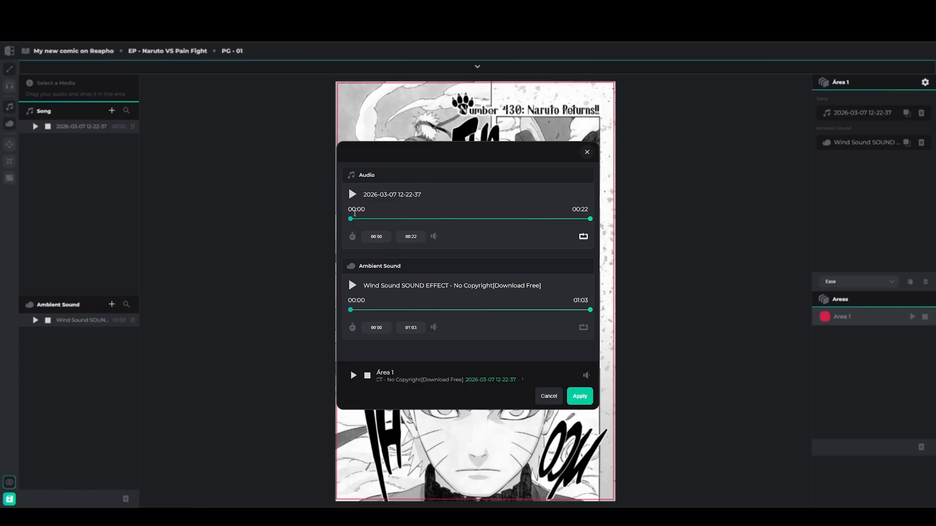
Move the song's start point to 00:13 and preview the trimmed song
left_click_drag(351, 219, 429, 219)
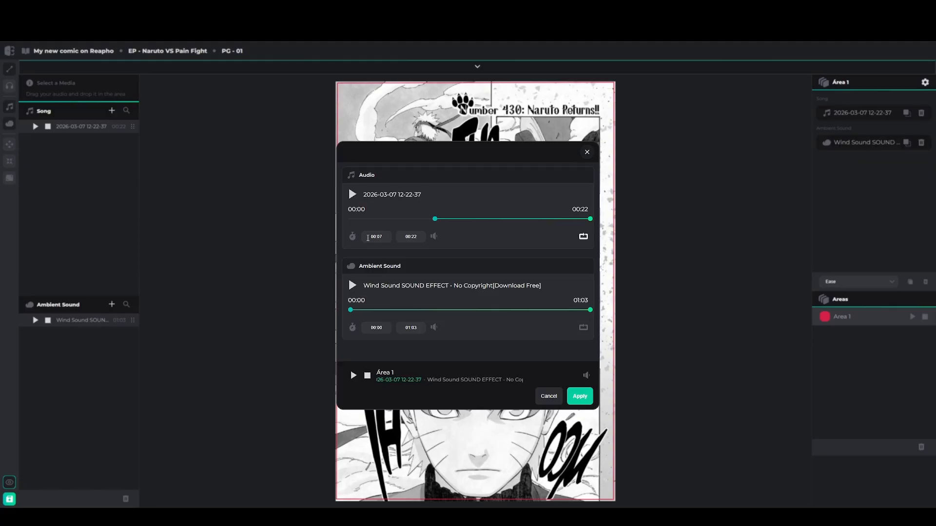
left_click_drag(435, 219, 495, 219)
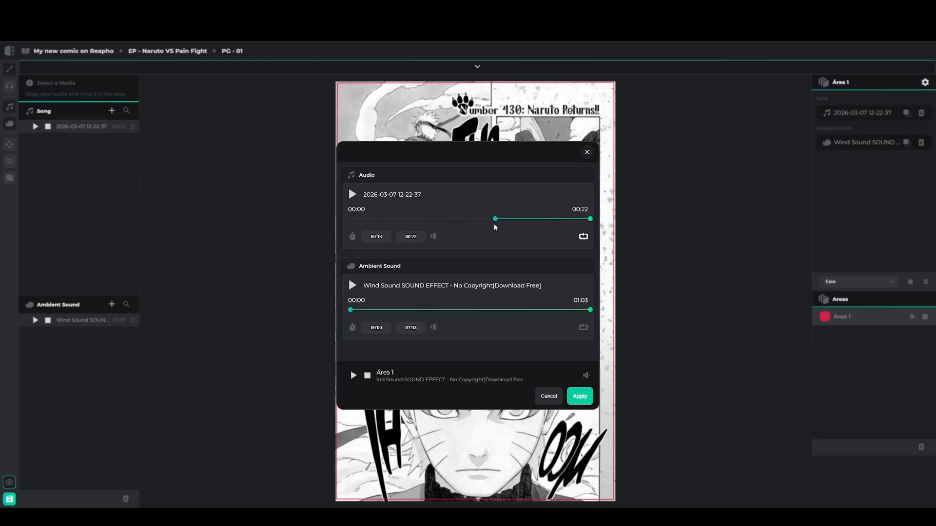
left_click(352, 195)
left_click(353, 195)
left_click_drag(496, 223, 500, 223)
left_click(353, 194)
End the song at 00:21, previewing it alone and in the Área 1 mix
left_click_drag(591, 222, 575, 219)
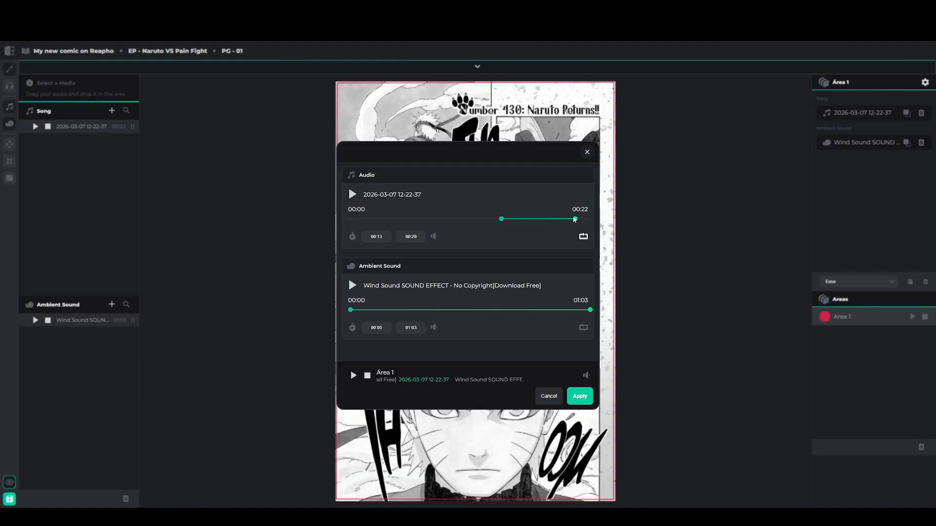
left_click(351, 196)
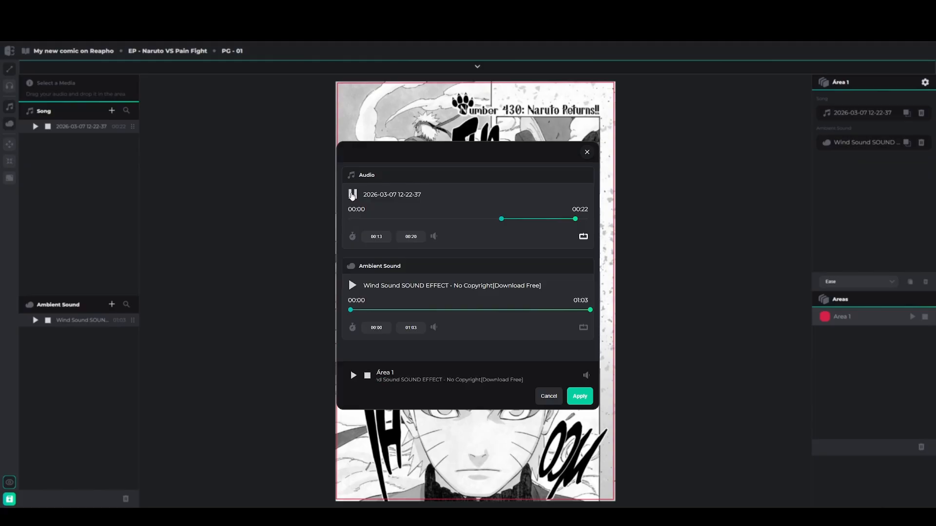
left_click(352, 195)
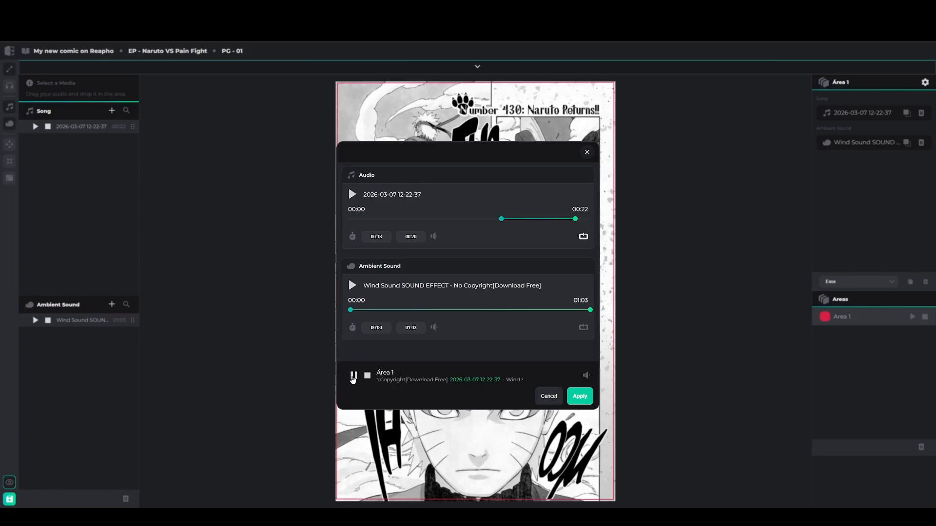
left_click(353, 376)
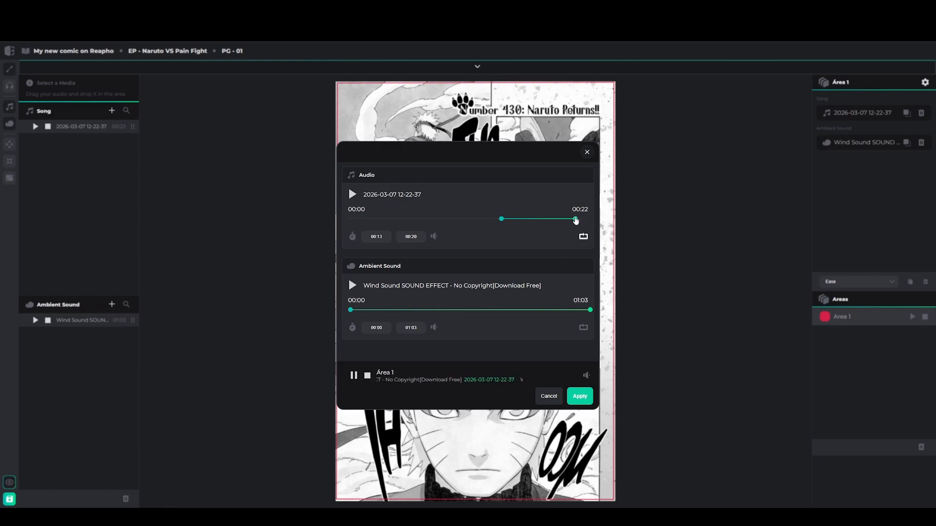
left_click_drag(575, 219, 581, 220)
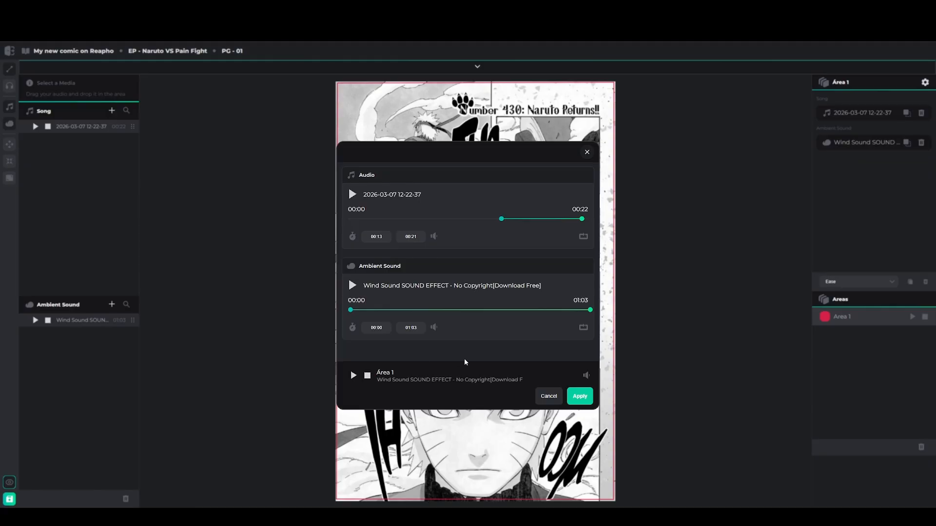
Turn Área 1's overall volume down slightly and preview it
mouse_move(585, 375)
left_click(587, 355)
left_click(354, 376)
Stop the preview, apply Área 1's audio settings, test its playback, and save the comic
left_click(367, 376)
left_click(591, 404)
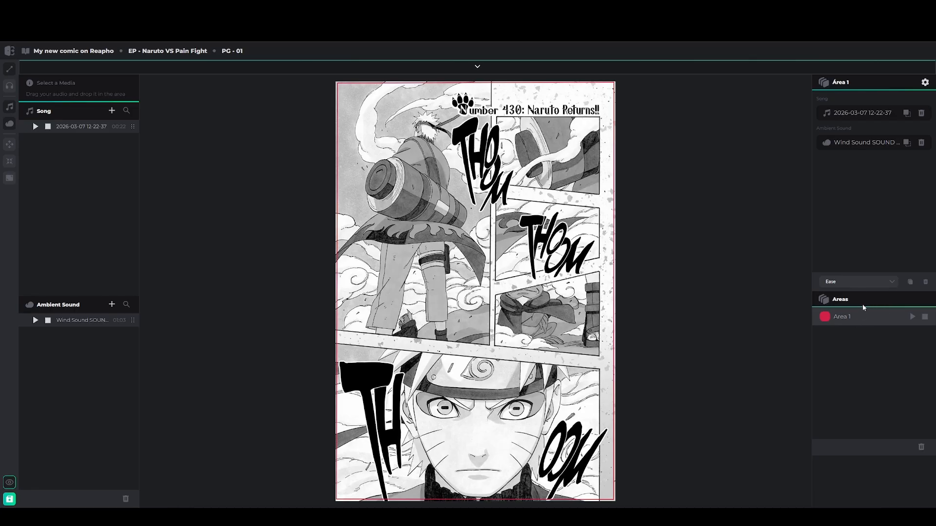
left_click(913, 318)
left_click(925, 317)
left_click(12, 502)
Preview page 01 in the reader and switch on its interactive effects
left_click(9, 483)
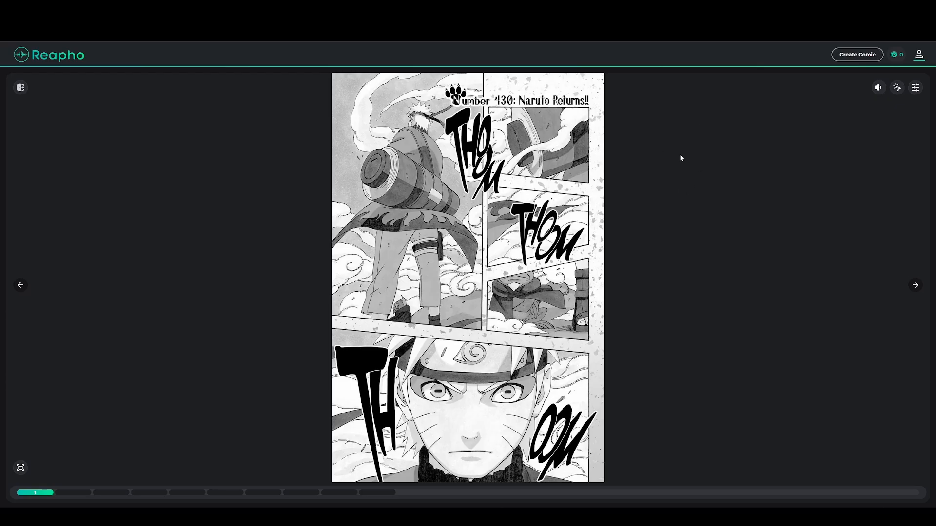
left_click(897, 91)
Back in the editor, open page 02 from the page thumbnails and centre it on the canvas
left_click(20, 87)
left_click(476, 69)
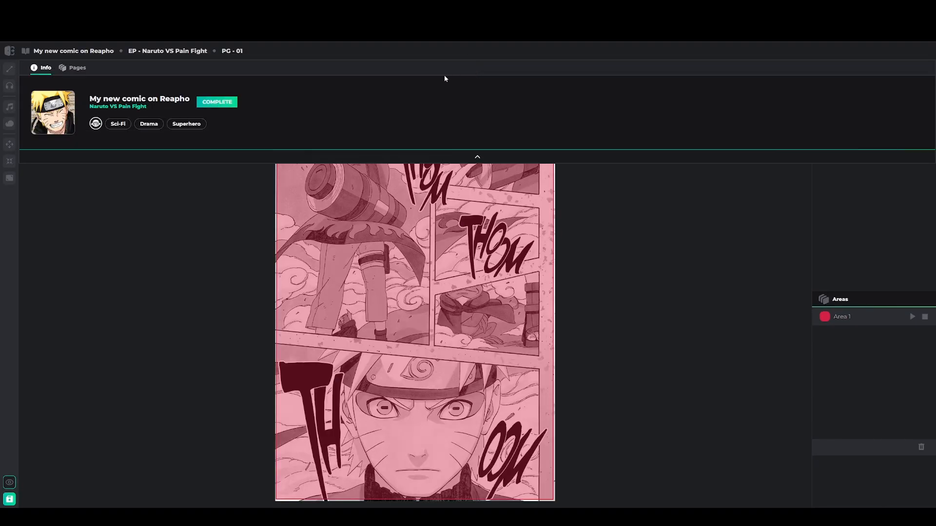
left_click(73, 67)
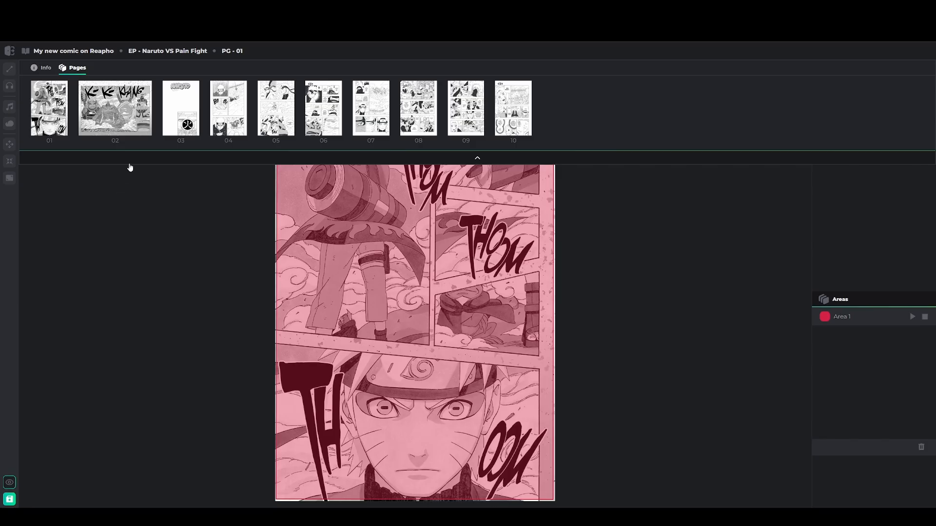
left_click(119, 121)
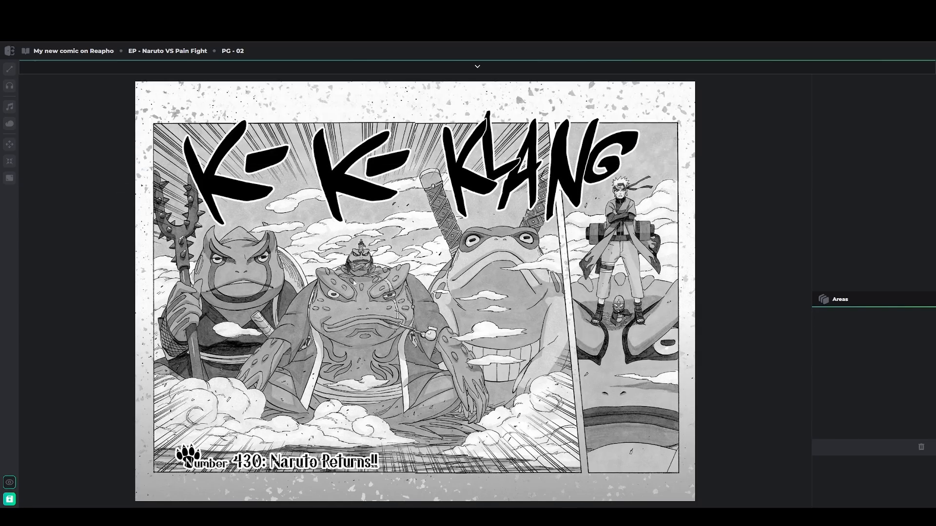
left_click(9, 145)
mouse_move(119, 284)
left_mouse_down()
mouse_move(148, 280)
mouse_move(42, 180)
mouse_move(195, 423)
mouse_move(288, 226)
mouse_move(134, 306)
mouse_move(115, 267)
mouse_move(102, 293)
left_mouse_up()
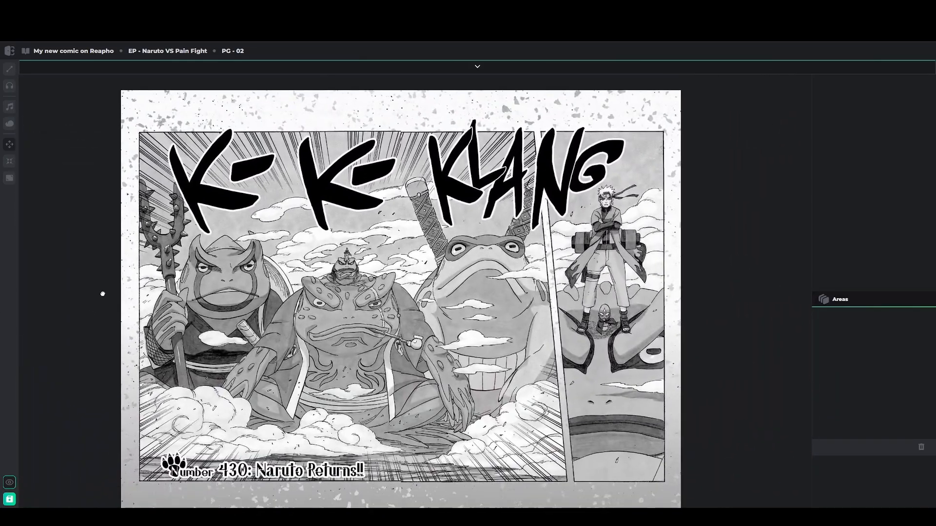
left_click(8, 166)
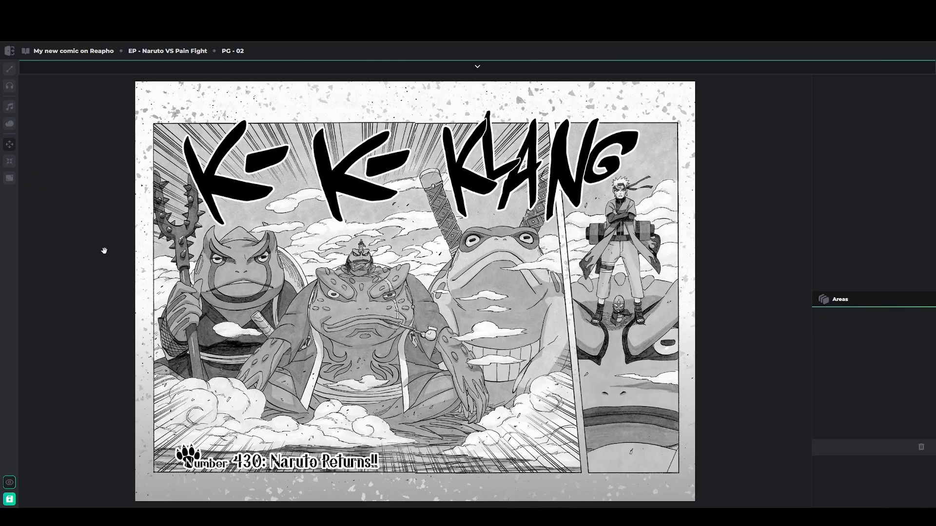
Zoom and pan around page 02, then reset it to full size and centre it
scroll(104, 251, "down", 3)
scroll(103, 250, "down", 2)
scroll(102, 250, "up", 3)
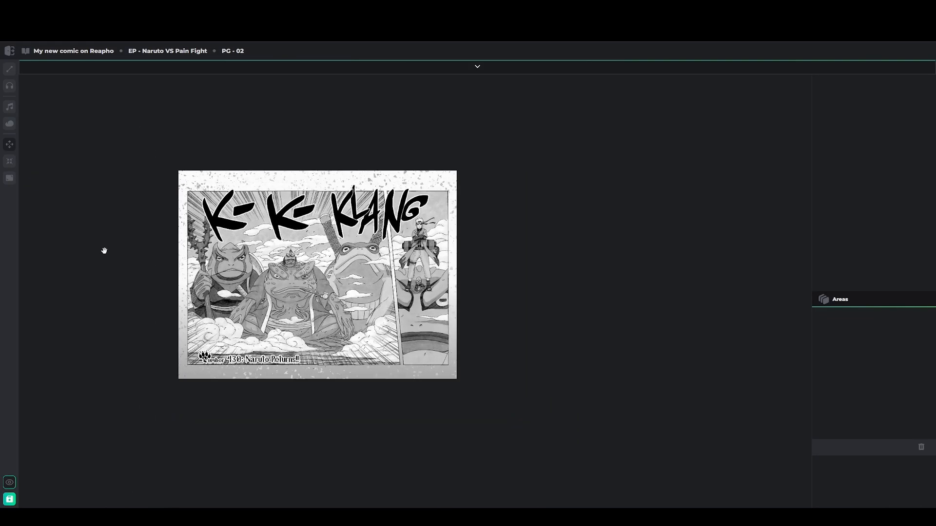
scroll(100, 263, "down", 2)
left_click_drag(142, 297, 244, 322)
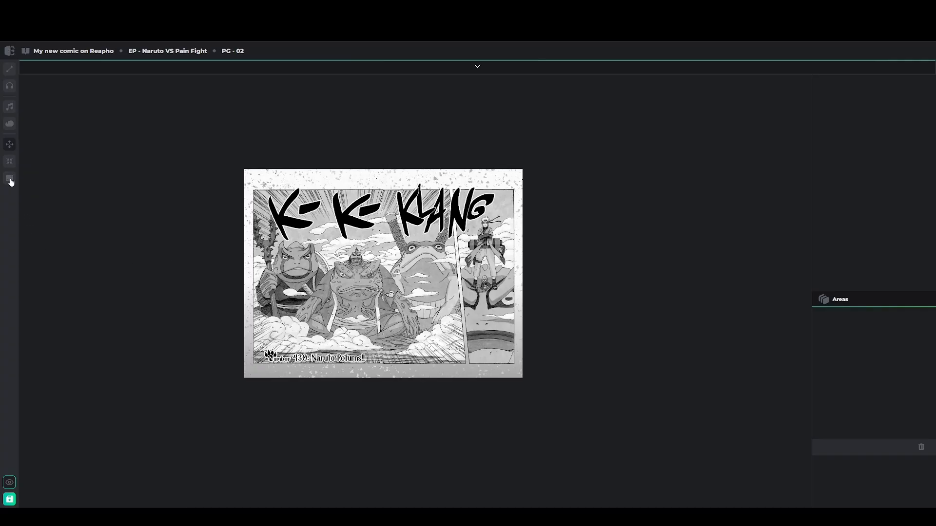
left_click(10, 179)
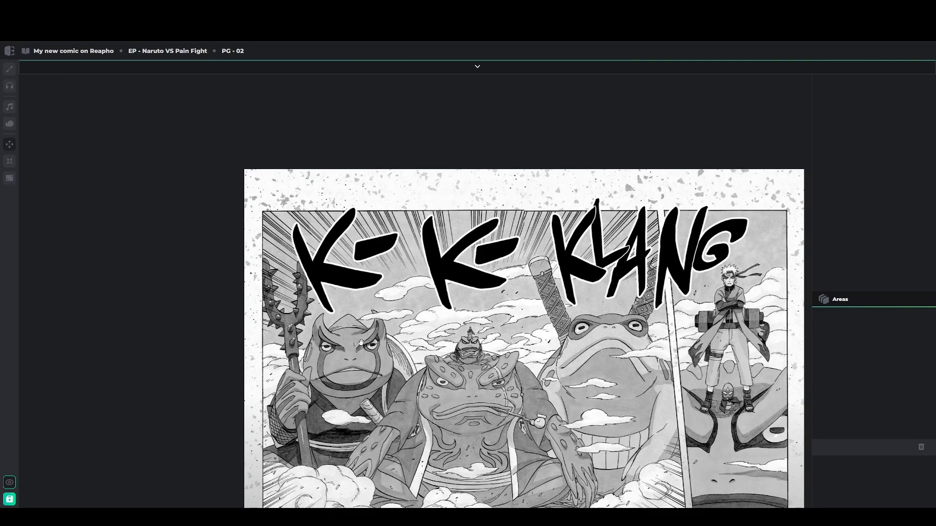
left_click(14, 163)
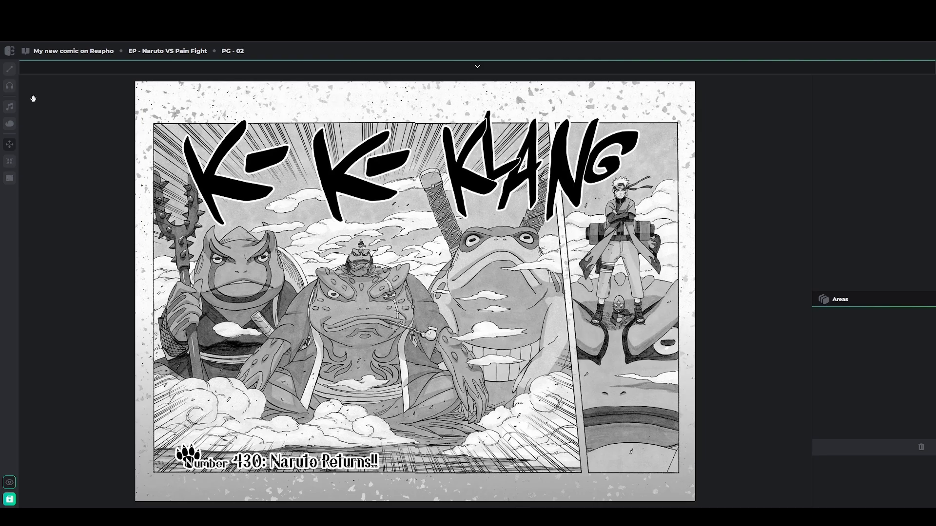
Switch to area drawing and start an outline down the page's left margin, then cancel it
left_click(10, 71)
left_click(9, 147)
mouse_move(138, 84)
left_mouse_down()
mouse_move(143, 497)
mouse_move(196, 291)
left_mouse_up()
mouse_move(138, 88)
left_mouse_down()
mouse_move(161, 405)
mouse_move(173, 263)
mouse_move(150, 488)
mouse_move(139, 502)
left_mouse_up()
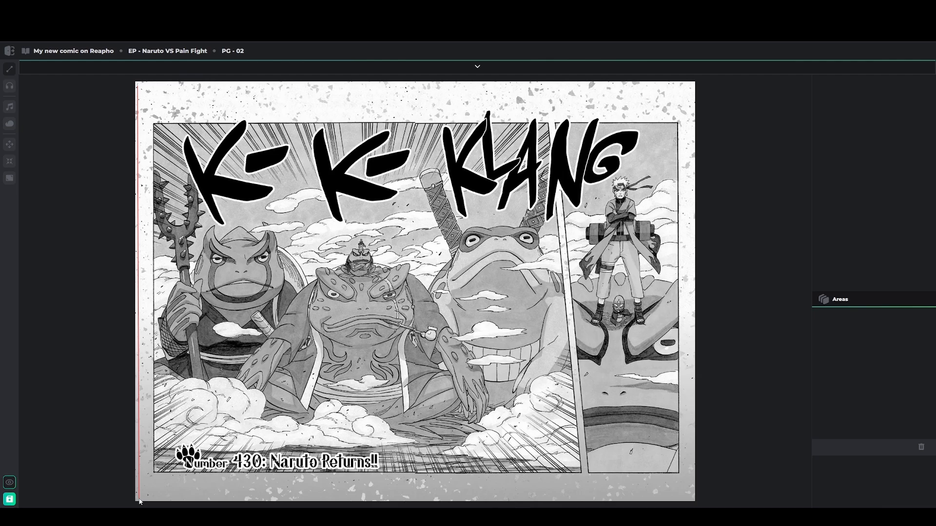
left_click_drag(140, 502, 201, 321)
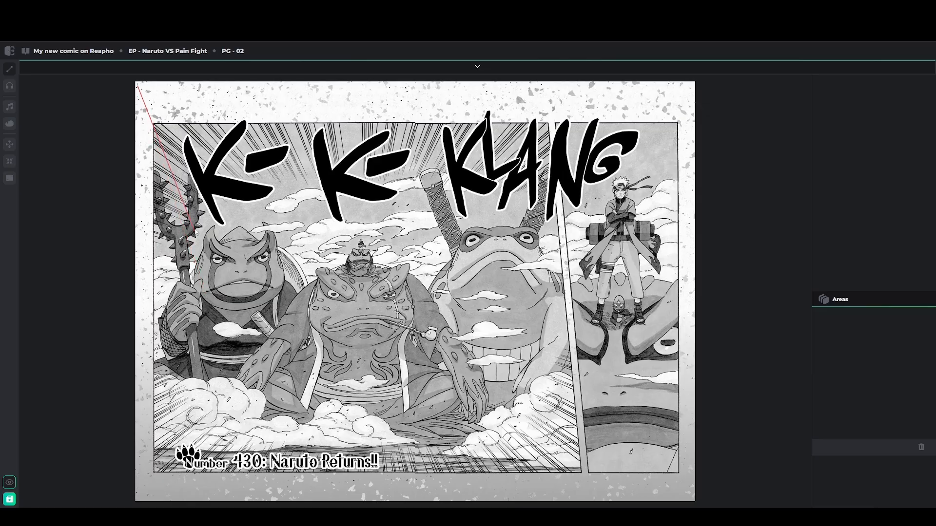
key("Escape")
Copy the song from page 01's Area 1, then switch back to page 02
left_click(478, 67)
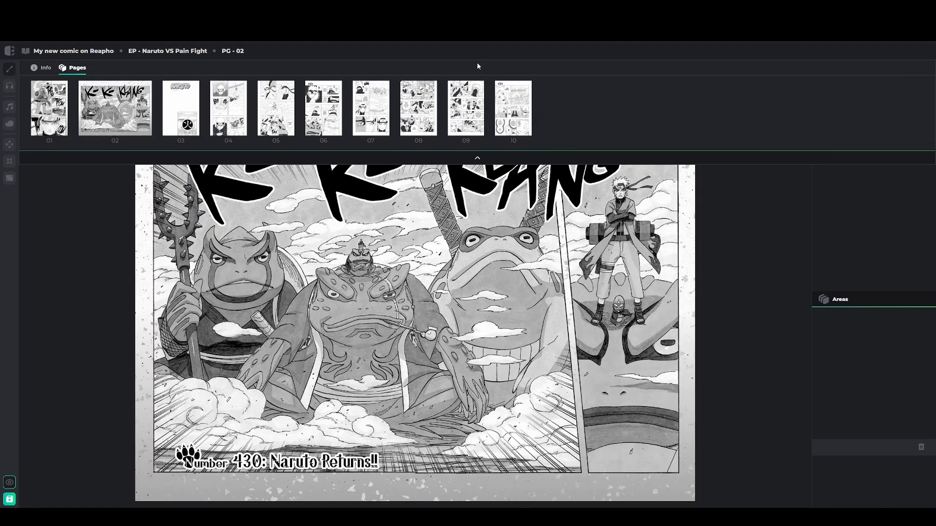
left_click(51, 101)
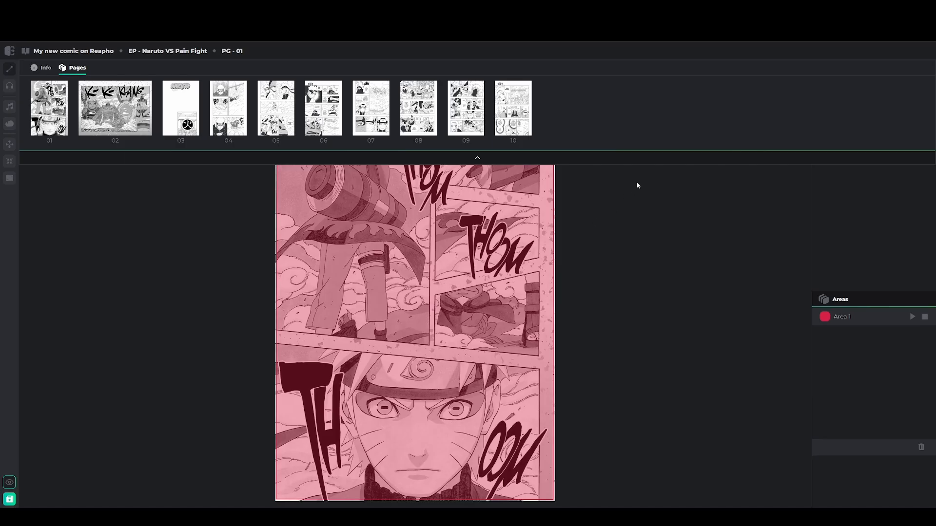
left_click(475, 158)
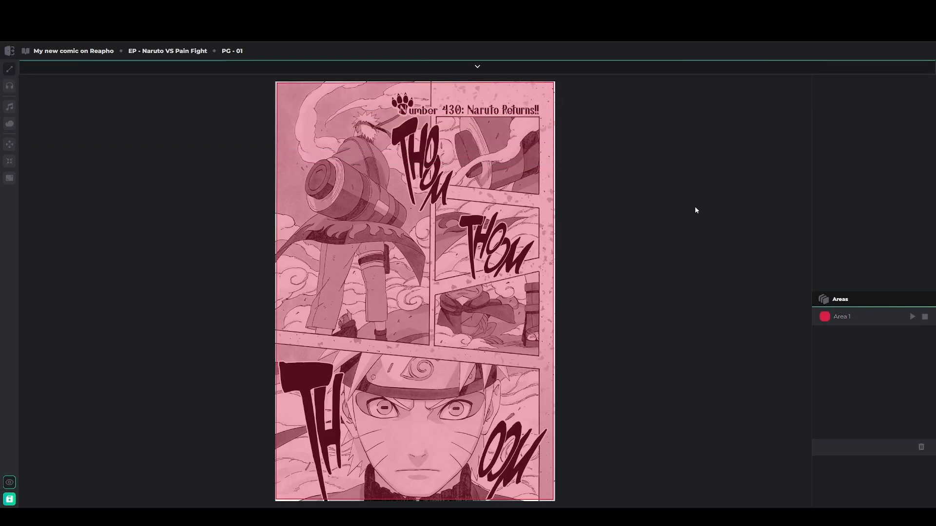
left_click(862, 317)
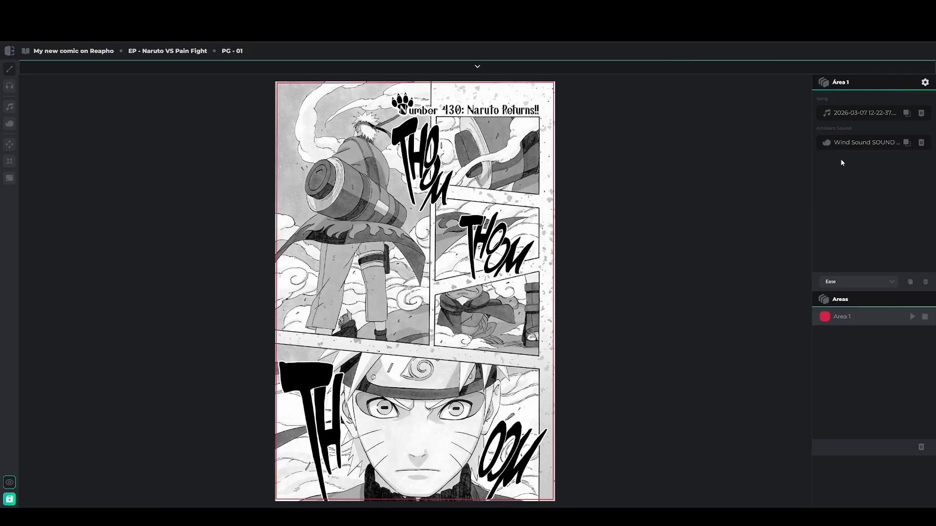
left_click(907, 113)
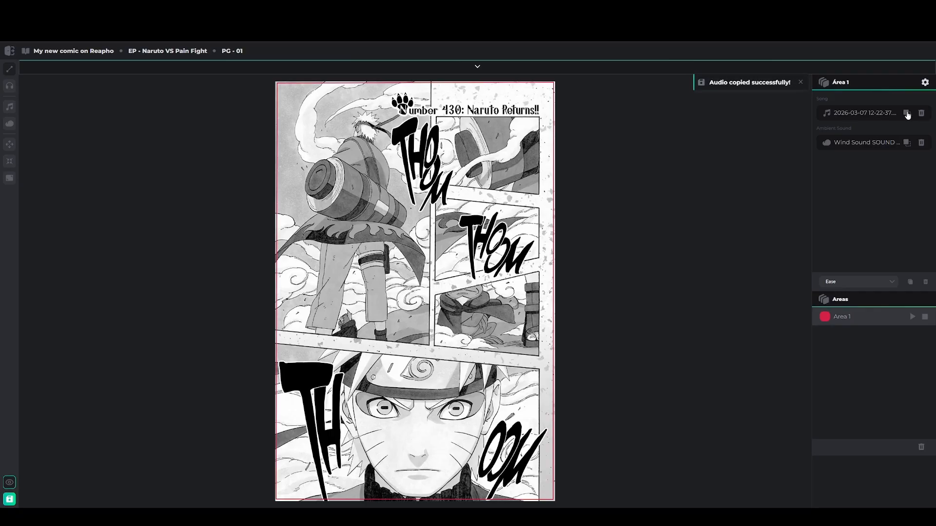
left_click(505, 67)
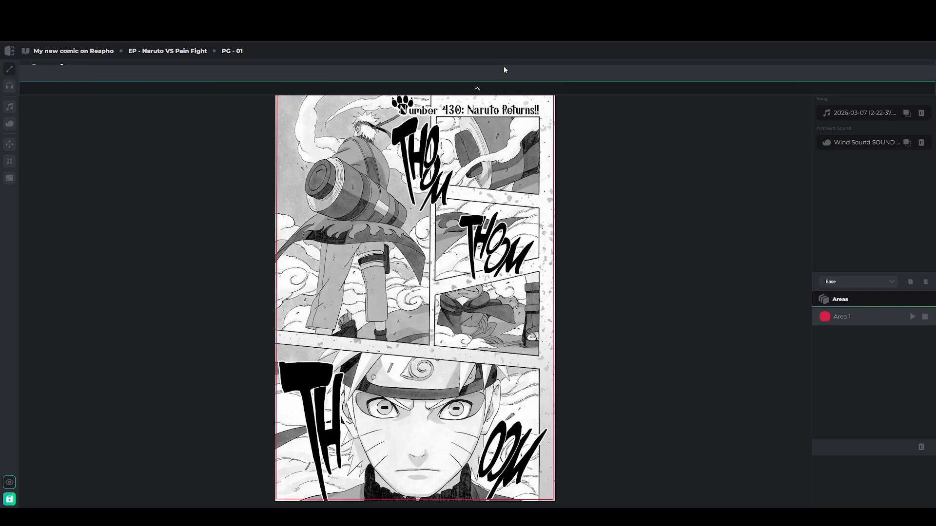
left_click(102, 115)
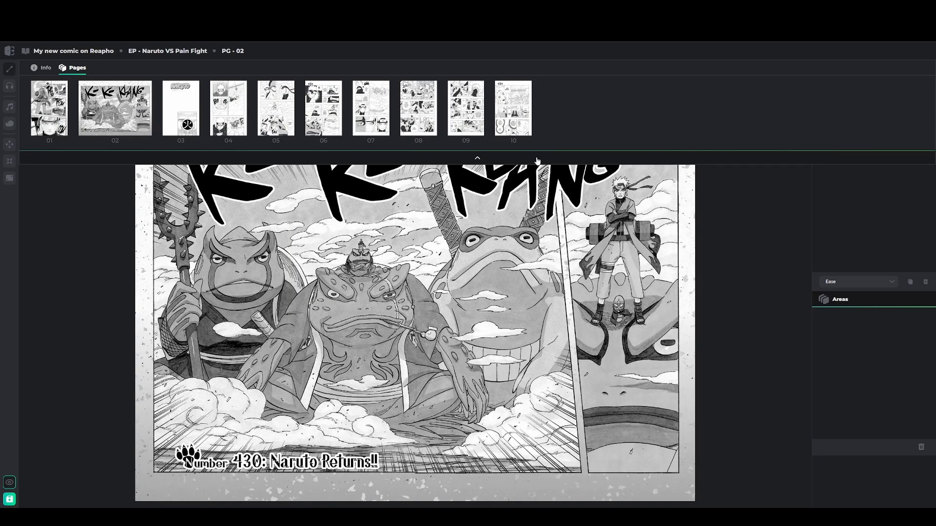
Outline a full-page Area 1 on page 02 by clicking its four corners
left_click(507, 161)
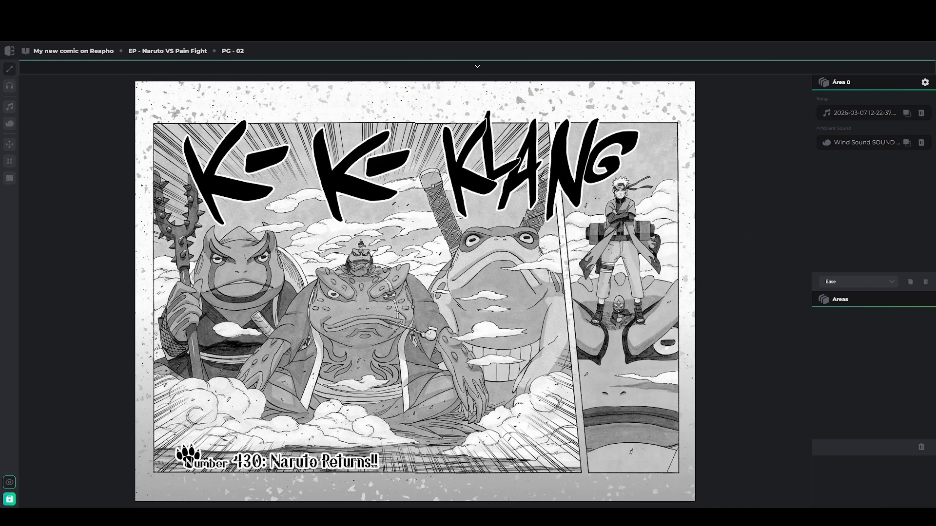
left_click(137, 85)
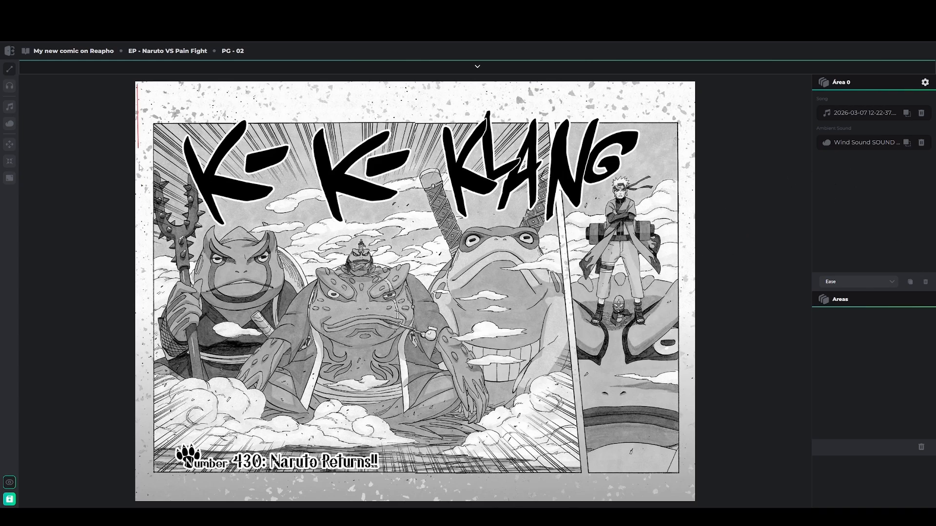
left_click(138, 501)
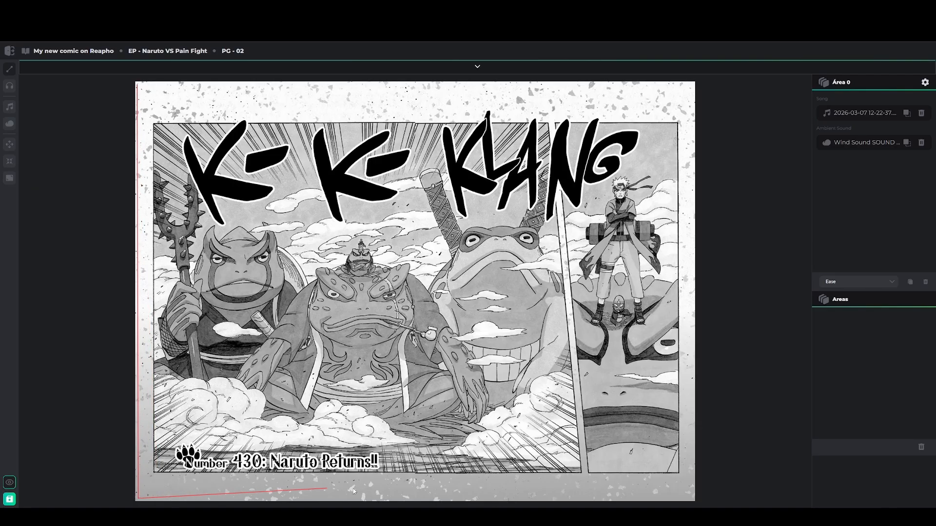
left_click(691, 498)
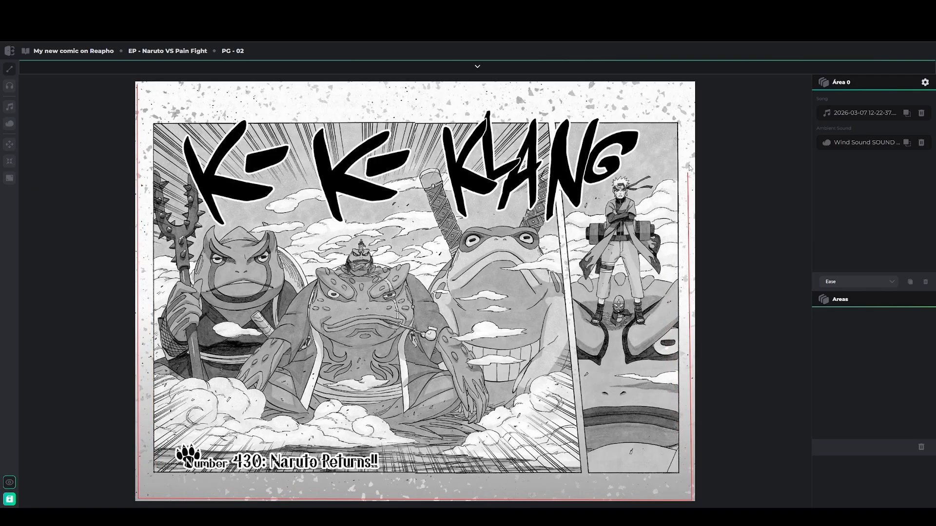
left_click(695, 86)
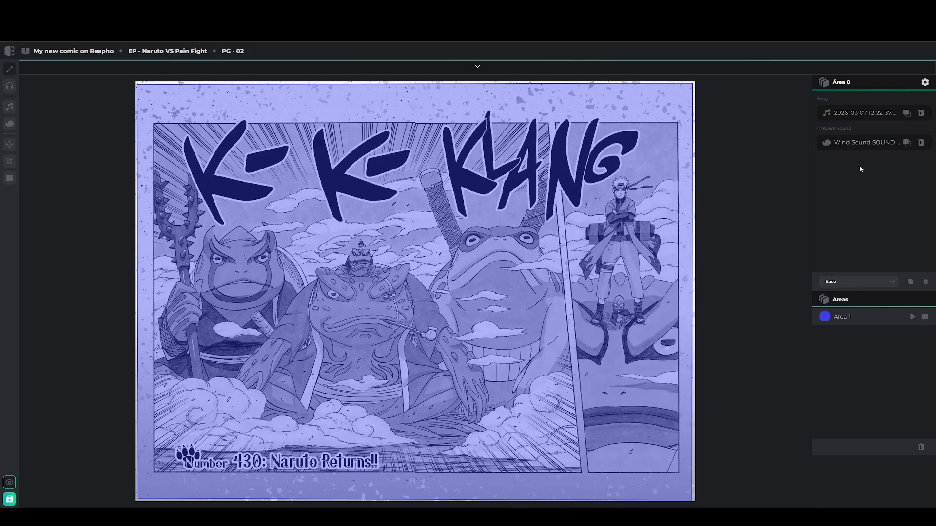
left_click(859, 319)
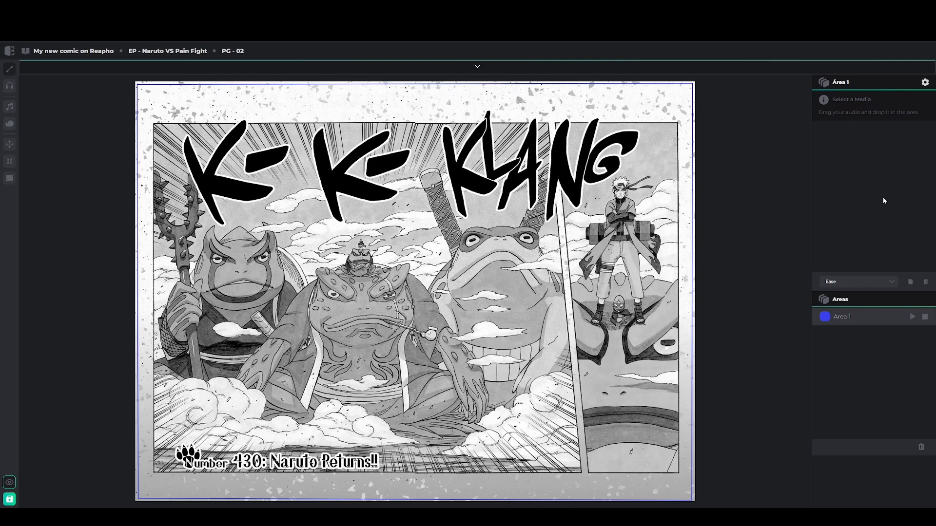
left_click(911, 283)
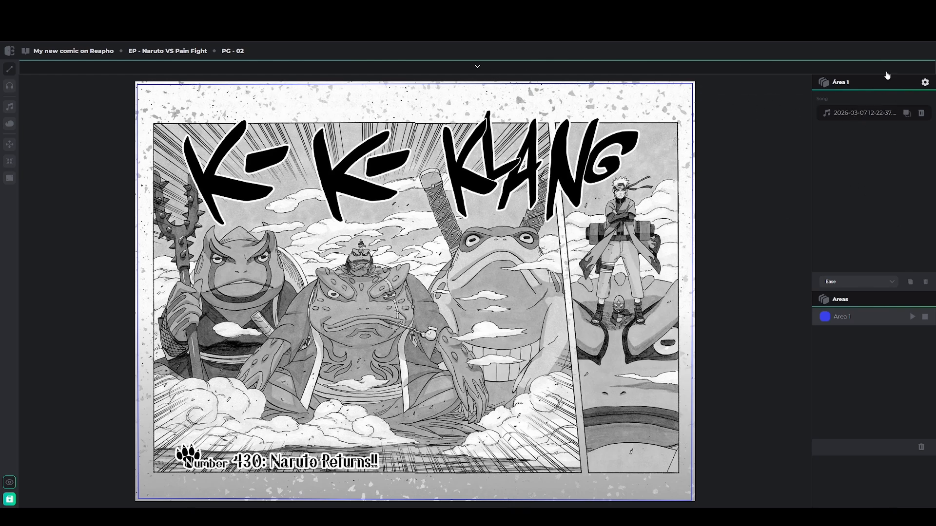
left_click(913, 318)
left_click(914, 321)
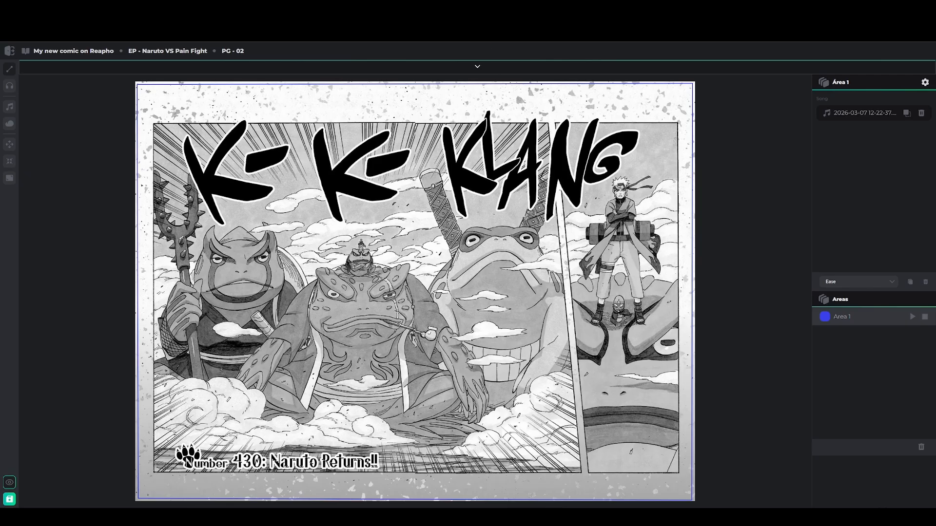
Switch the canvas to page 01 using the Pages thumbnail strip
left_click(477, 66)
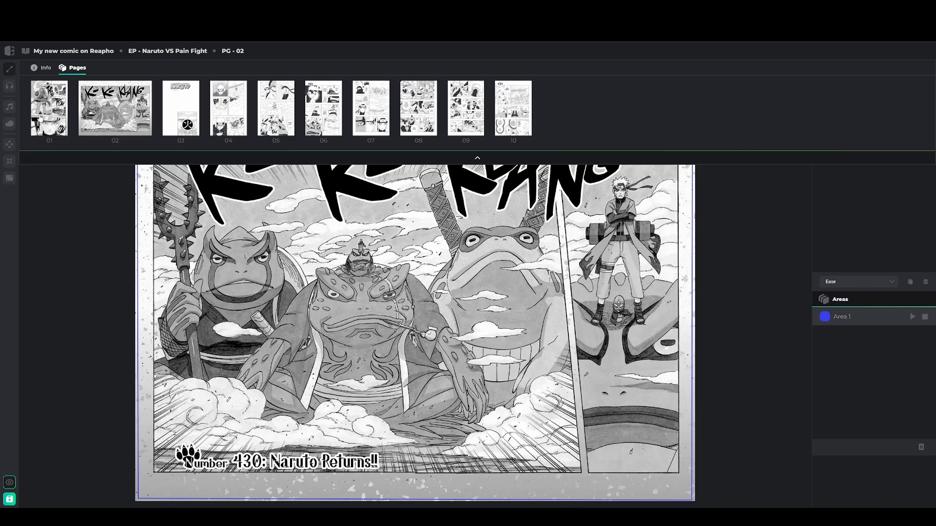
left_click(43, 117)
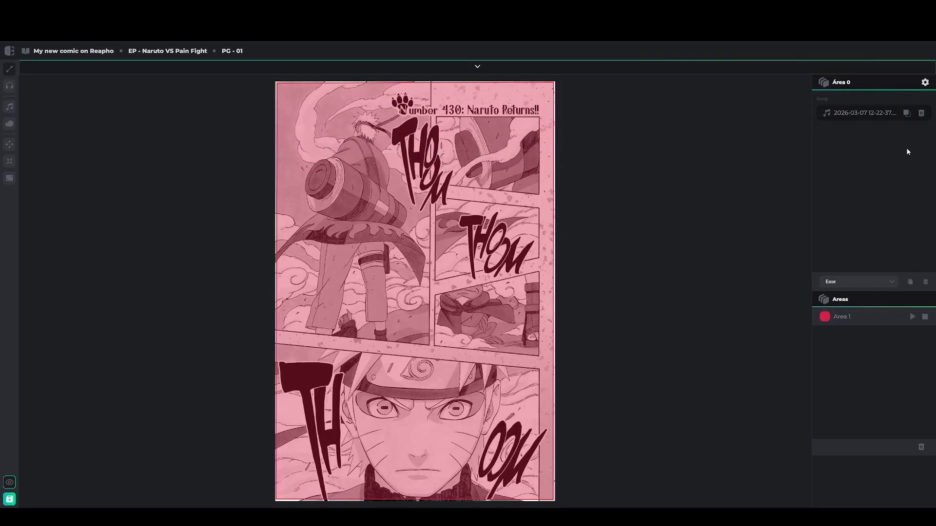
Trim Area 1's song to start at 00:00 with an earlier end, then preview it
left_click(925, 84)
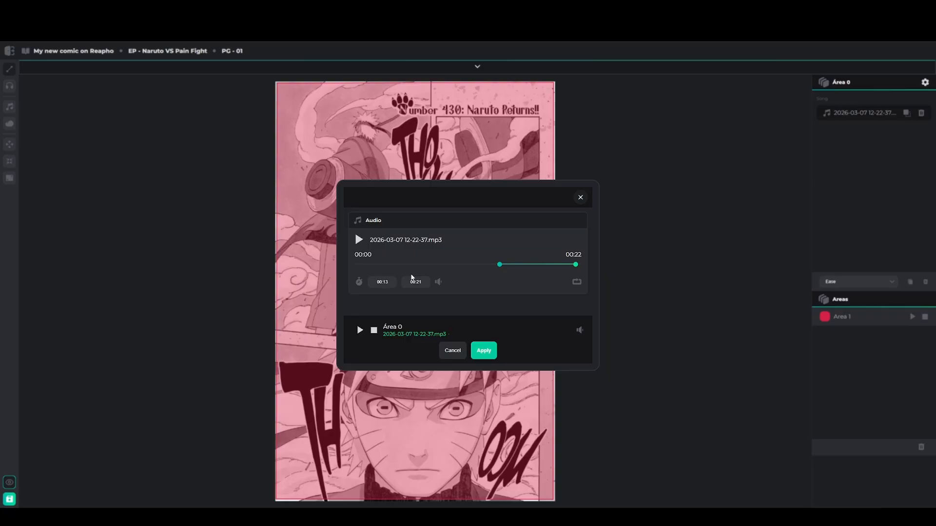
left_click(580, 197)
left_click(867, 321)
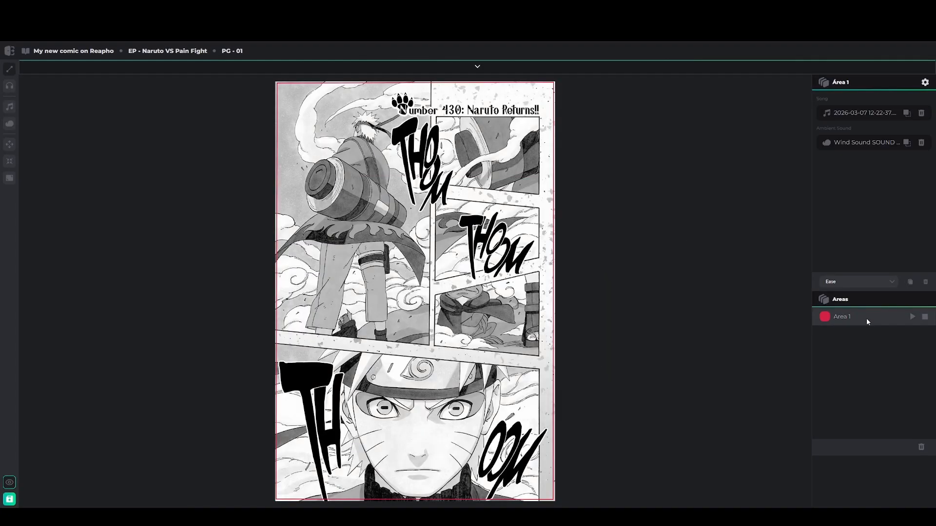
left_click(924, 82)
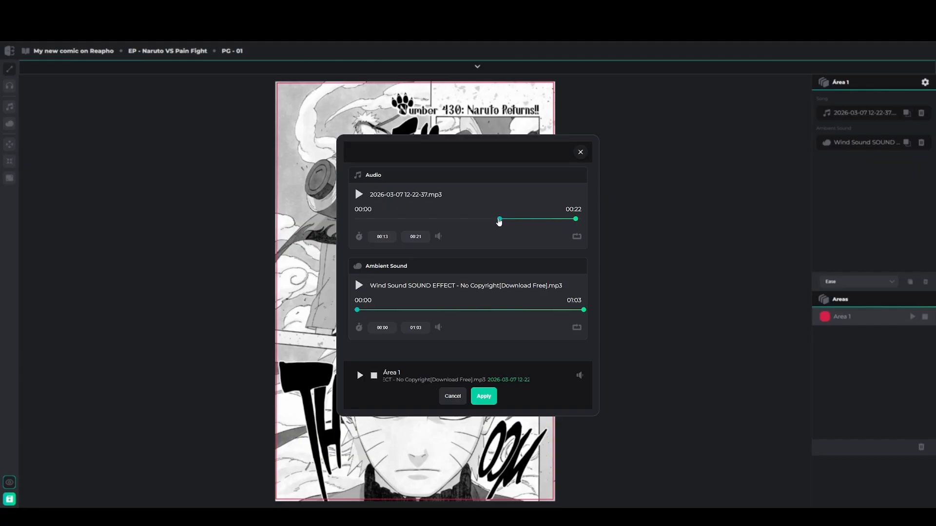
left_click_drag(500, 219, 340, 216)
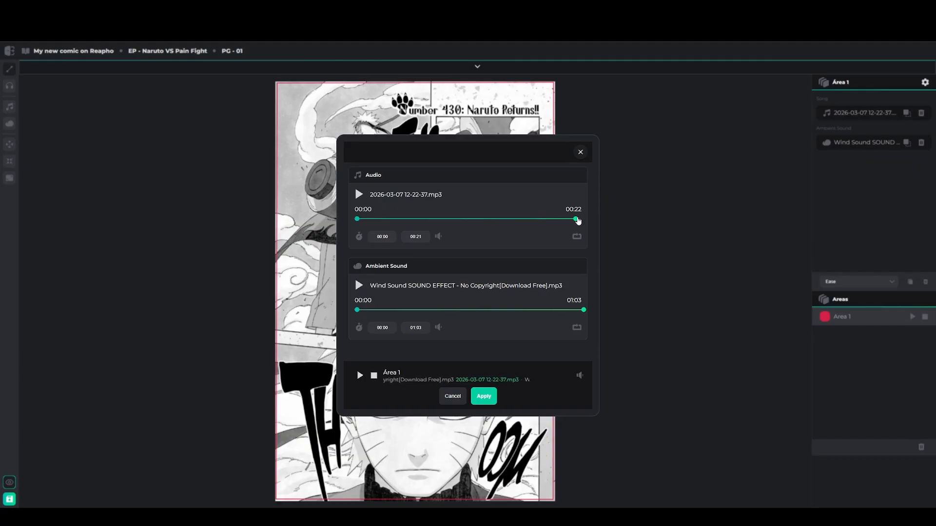
left_click_drag(576, 219, 534, 223)
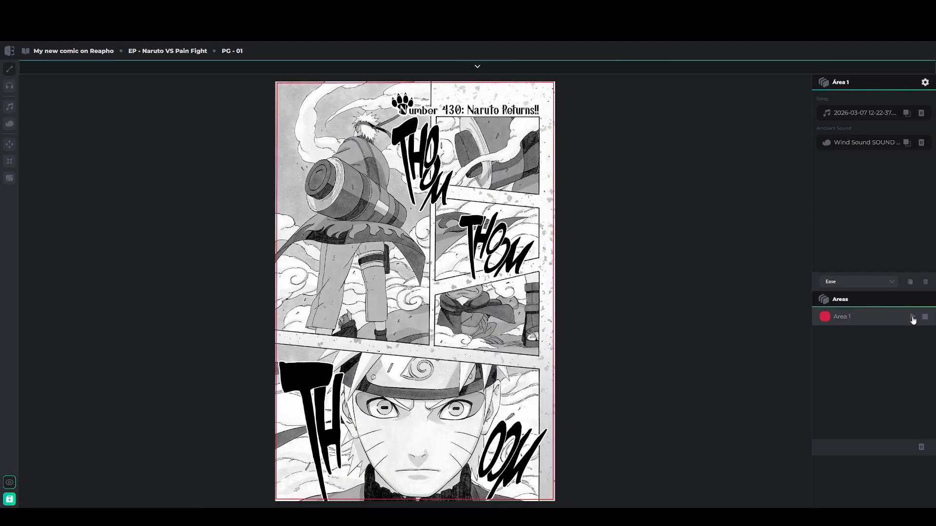
left_click(913, 319)
Stop page 01's preview, switch to page 02 and play its Area 1 audio
left_click(912, 318)
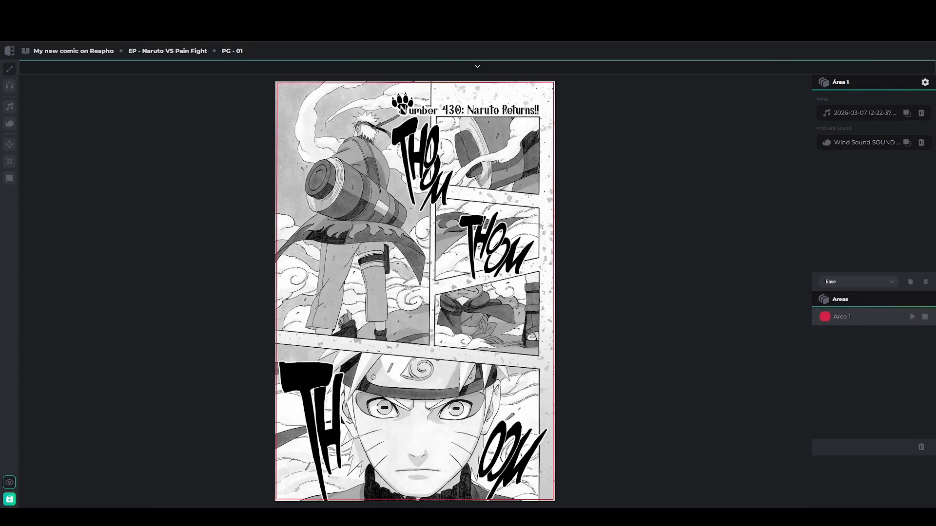
left_click(300, 67)
left_click(123, 113)
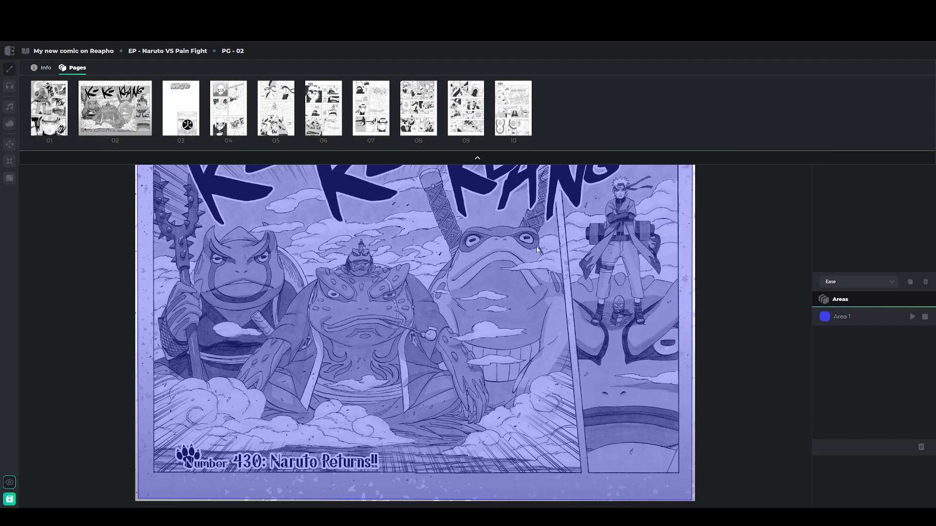
left_click(477, 158)
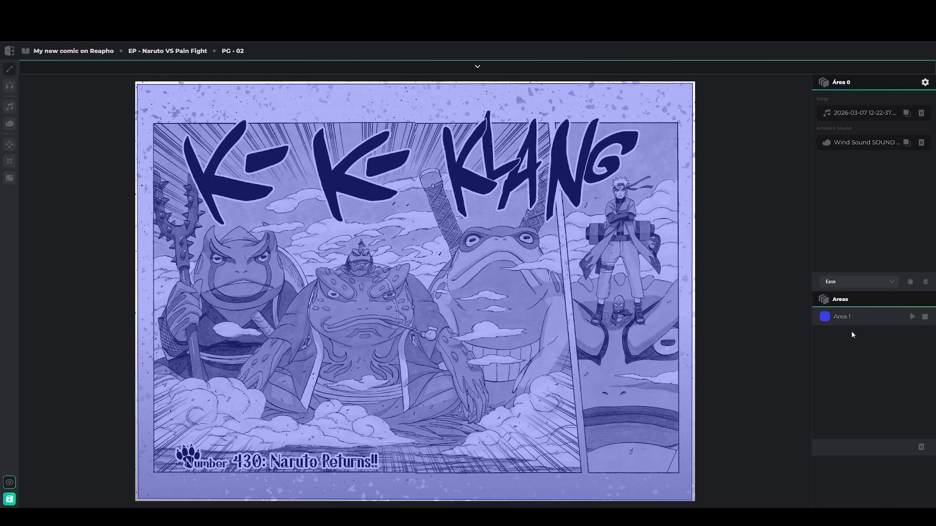
left_click(912, 317)
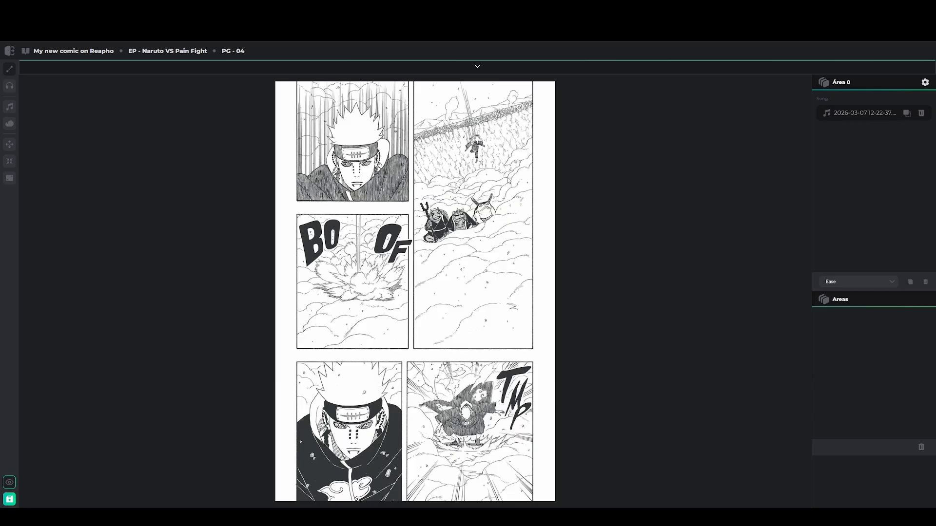
Open page 09 and ready the area drawing tool with no area selected
left_click(477, 69)
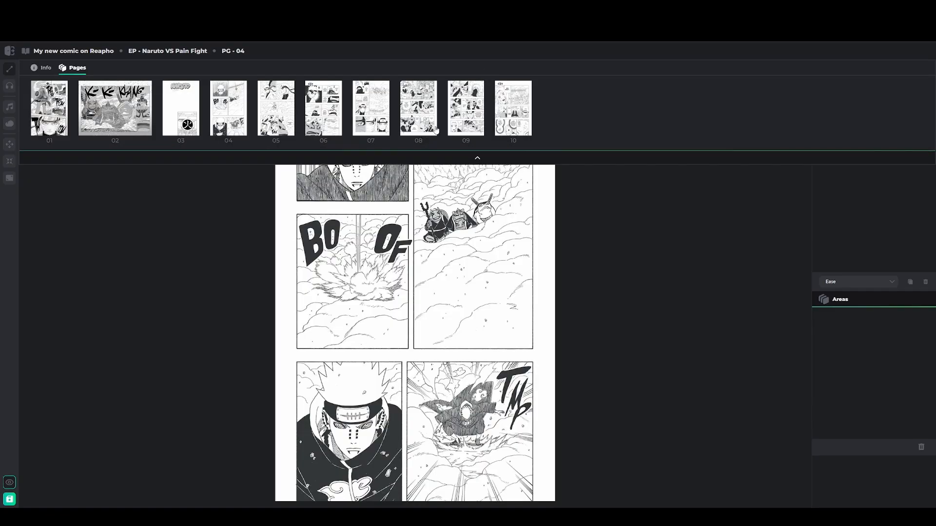
left_click(467, 112)
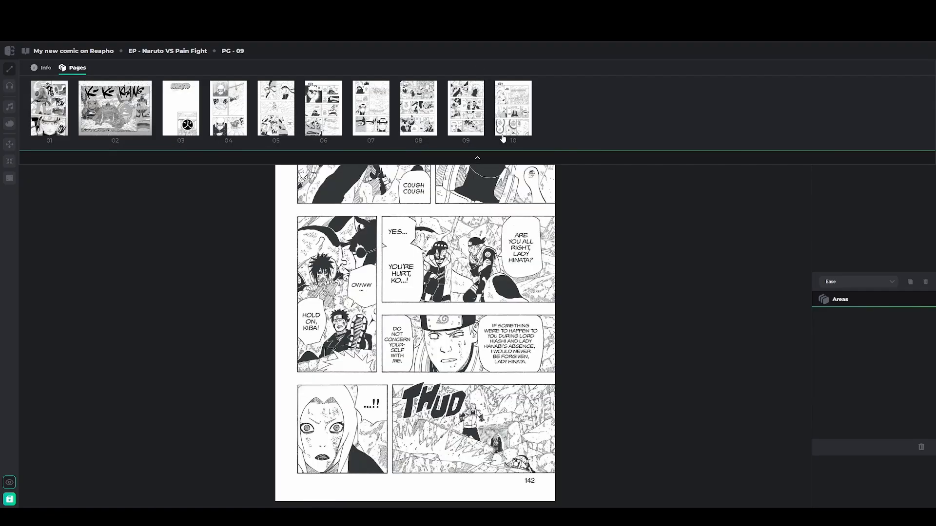
left_click(477, 157)
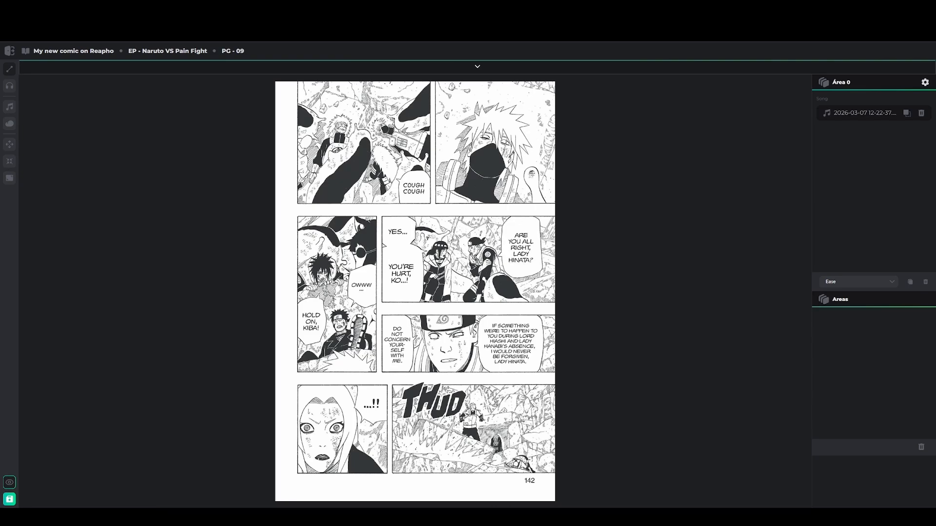
left_click(8, 70)
left_click(554, 382)
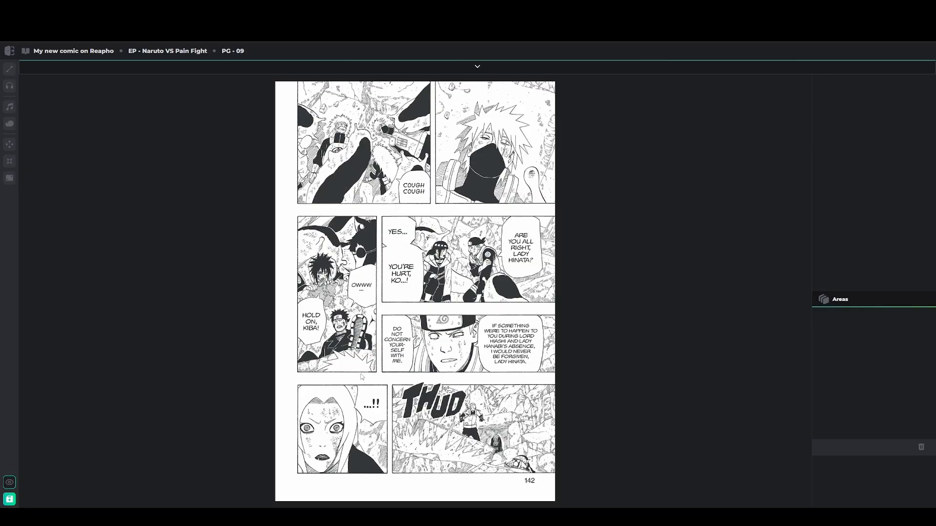
left_click(8, 69)
Draw areas over the top rows, THUD panel and bottom-left panel, then show both sound libraries
mouse_move(554, 382)
left_mouse_down()
mouse_move(277, 384)
mouse_move(277, 84)
mouse_move(349, 93)
mouse_move(555, 86)
left_mouse_up()
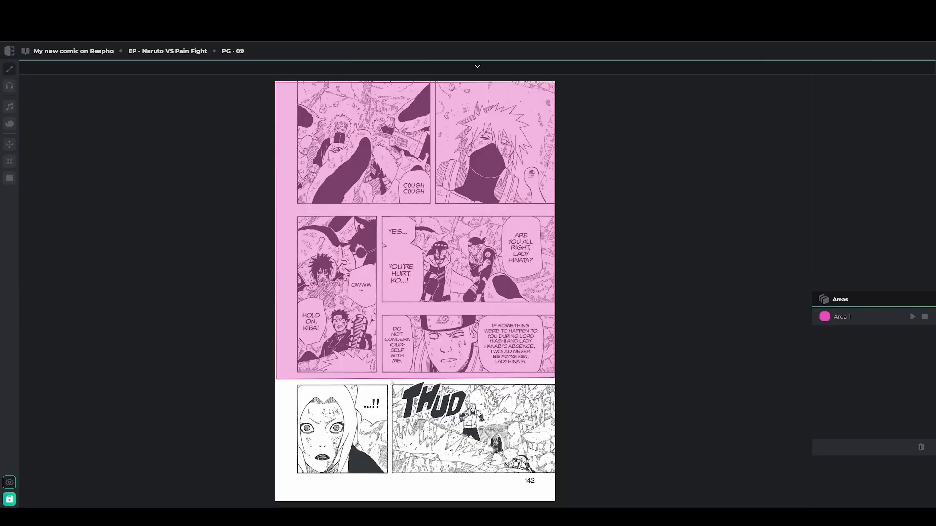
left_click_drag(555, 384, 392, 383)
mouse_move(391, 429)
left_mouse_down()
mouse_move(393, 504)
mouse_move(555, 504)
left_mouse_up()
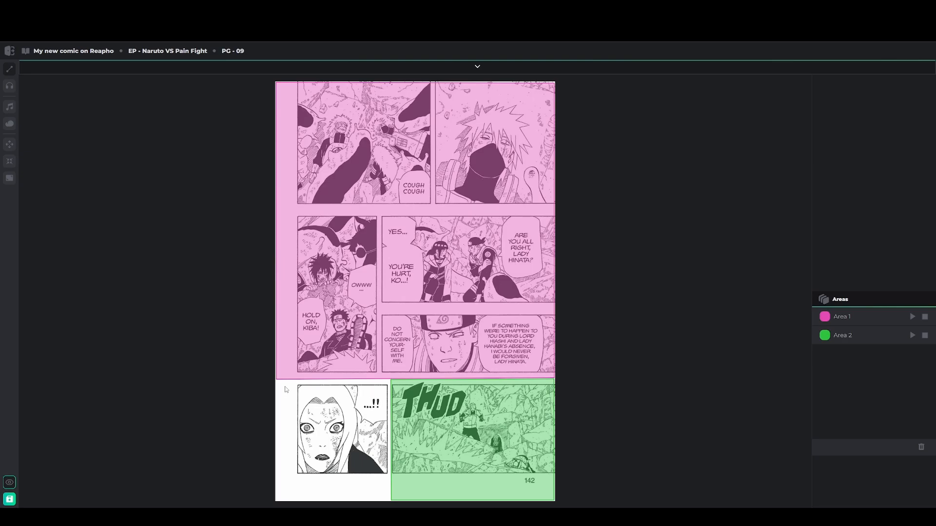
mouse_move(276, 384)
left_mouse_down()
mouse_move(277, 502)
mouse_move(390, 503)
mouse_move(391, 382)
left_mouse_up()
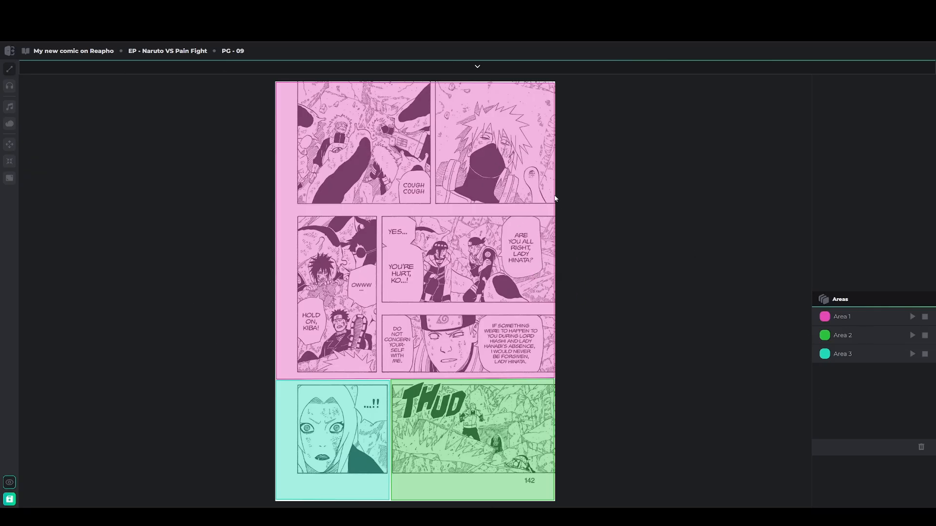
left_click(11, 108)
left_click(11, 126)
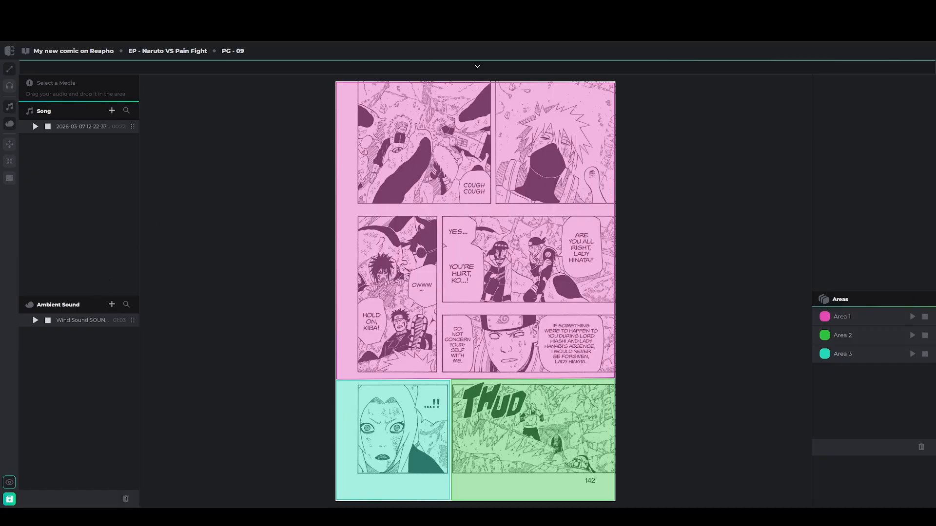
Import Hurricane Suite into the Song library and assign it to the pink and green areas
left_click_drag(582, 408, 57, 176)
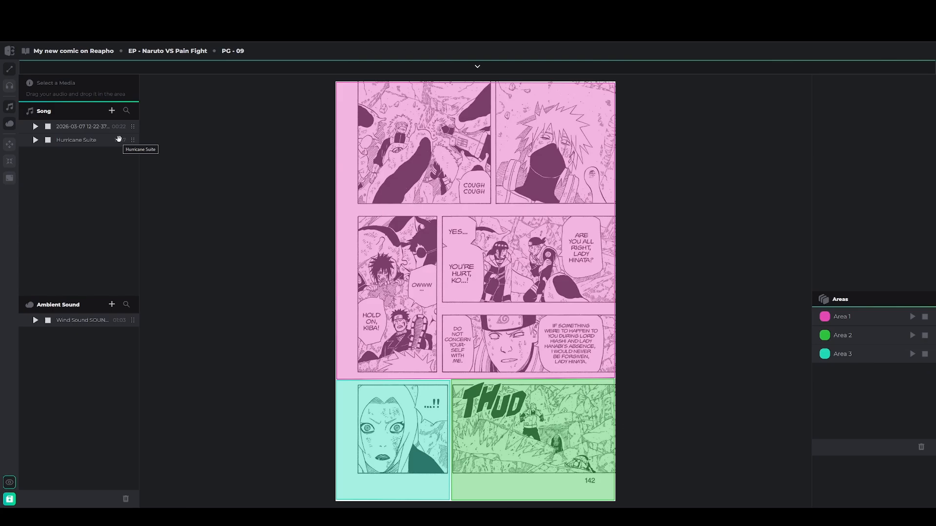
left_click_drag(118, 139, 510, 205)
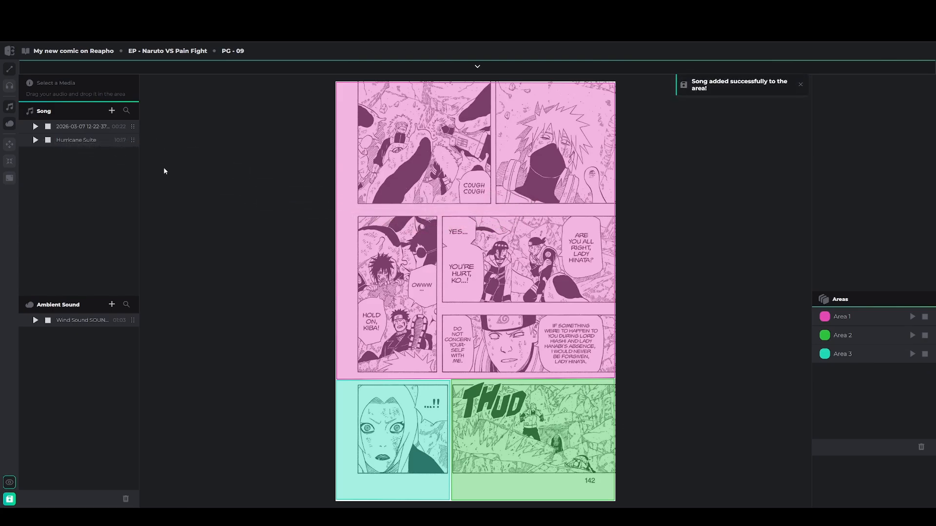
left_click_drag(122, 140, 547, 424)
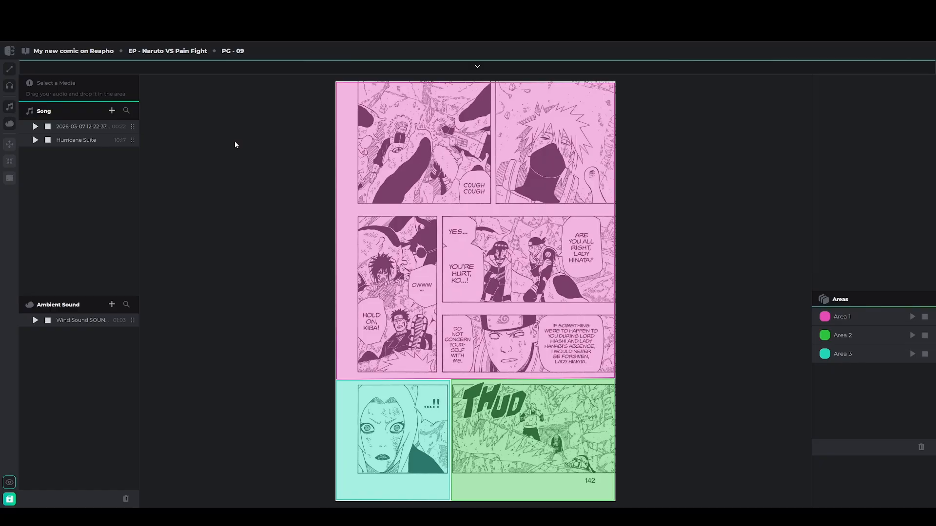
left_click(514, 175)
Inspect Areas 1, 2 and 3 in turn, ending on Area 3, which has no audio
left_click(867, 321)
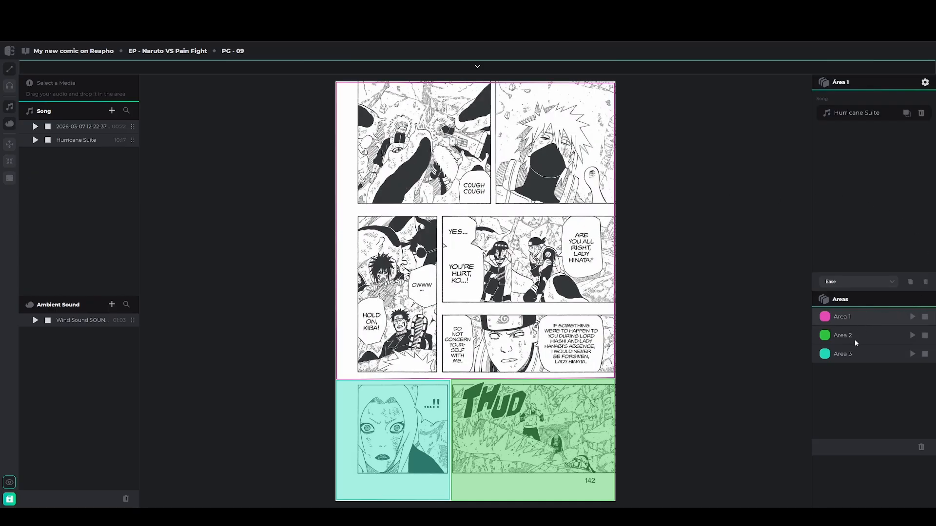
left_click(866, 337)
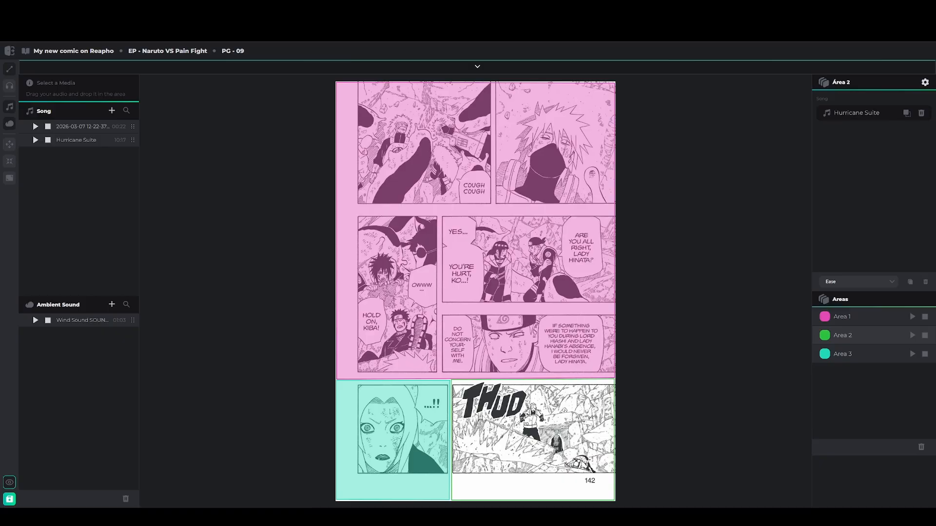
left_click(864, 355)
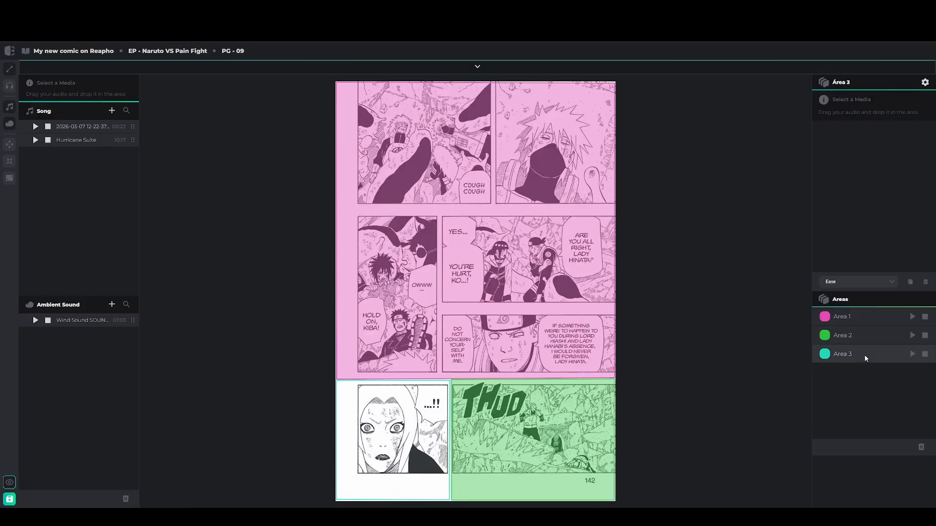
left_click(859, 317)
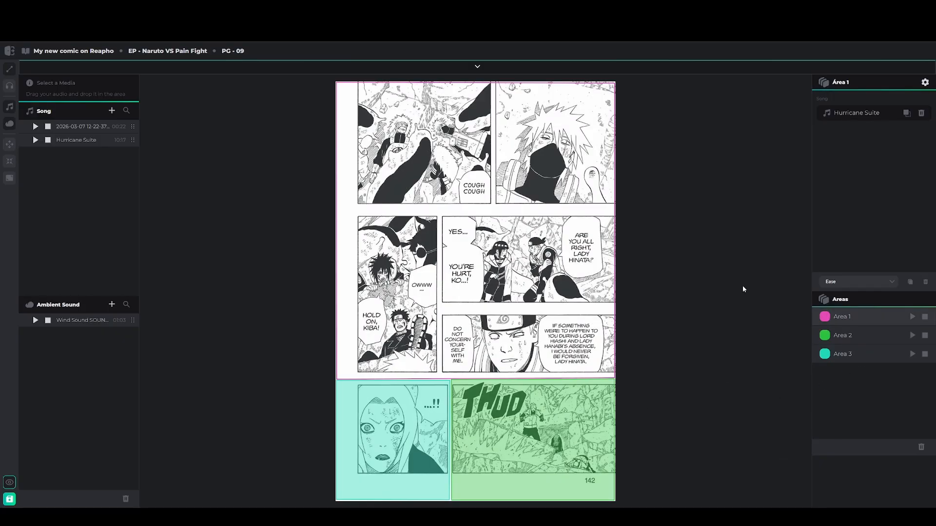
left_click(862, 357)
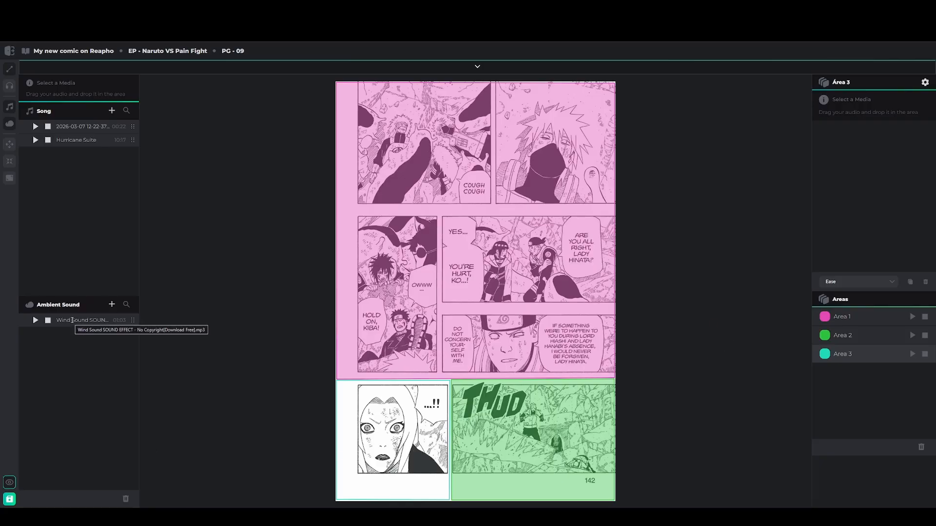
Assign the Wind Sound ambient track to Area 3 and check each area's audio
left_click_drag(75, 322, 412, 437)
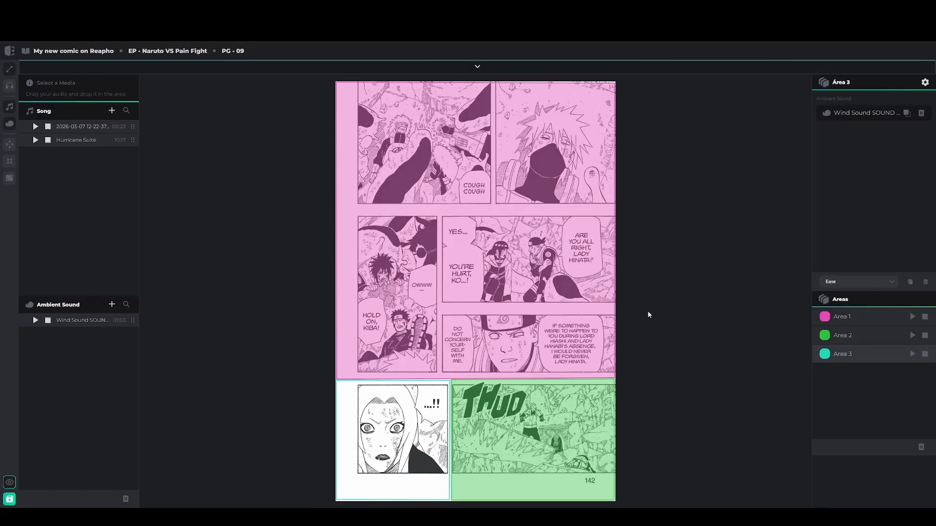
left_click(548, 274)
left_click(861, 341)
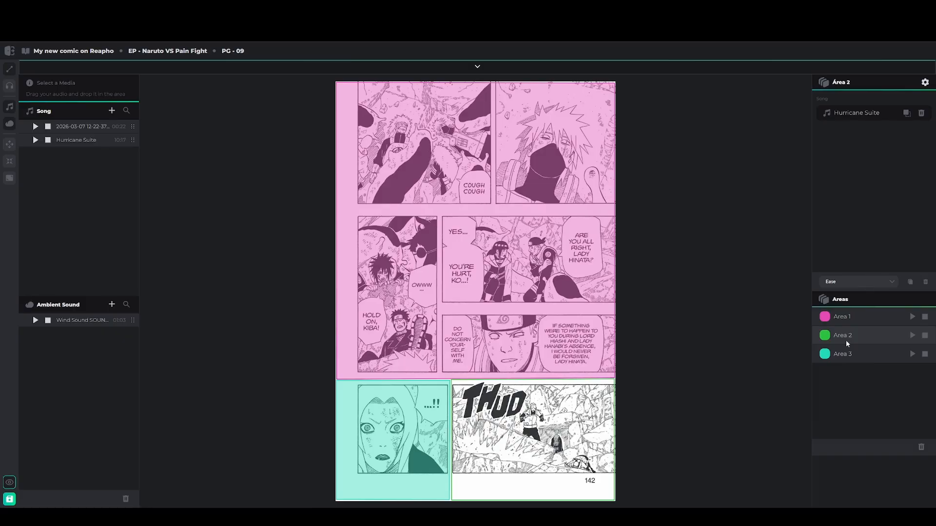
left_click(846, 352)
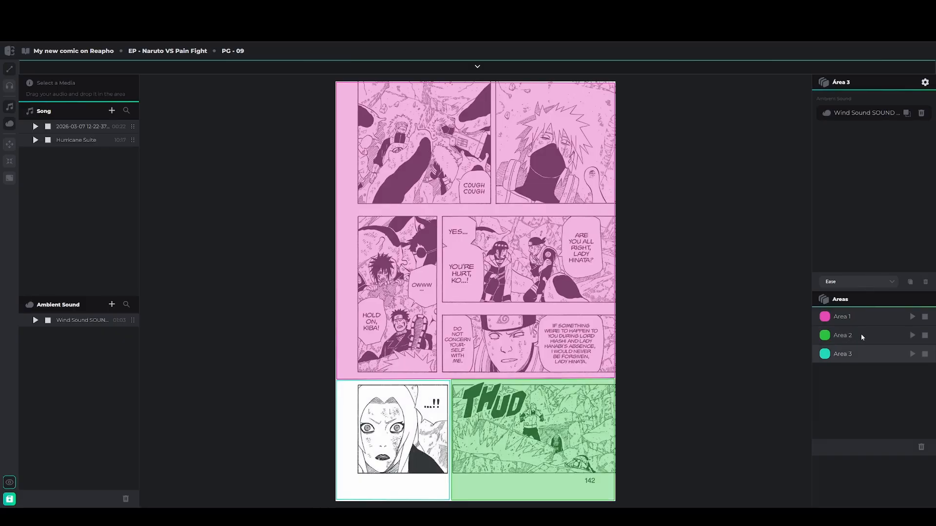
Set Area 1's Hurricane Suite easing to Ease-out
left_click(866, 316)
left_click(881, 282)
left_click(881, 283)
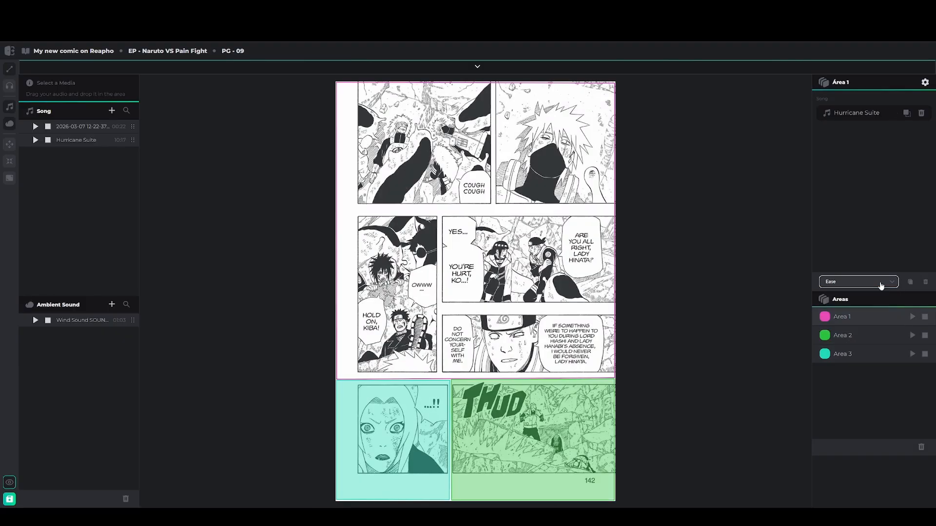
left_click(860, 336)
left_click(864, 355)
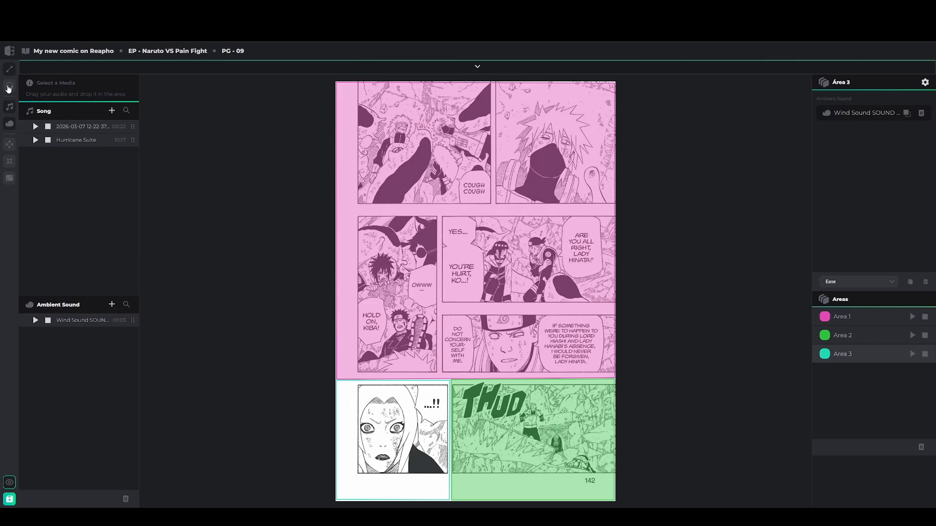
left_click(861, 316)
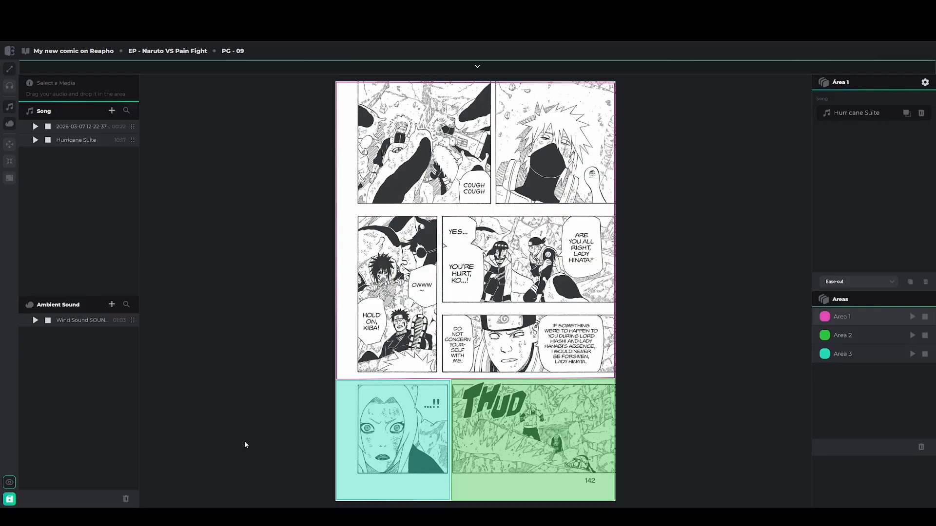
Rename the first song in the library to 'Naruto Entrance Music'
double_click(83, 127)
key("Left")
key("Left")
key("Right")
key("BackSpace")
key("BackSpace")
key("BackSpace")
key("BackSpace")
key("BackSpace")
key("BackSpace")
key("BackSpace")
key("BackSpace")
key("BackSpace")
key("BackSpace")
key("BackSpace")
key("BackSpace")
key("BackSpace")
key("BackSpace")
key("BackSpace")
key("BackSpace")
key("BackSpace")
key("BackSpace")
key("BackSpace")
key("BackSpace")
type("Naruto En")
type("trance Mus")
type("ic")
key("Return")
Preview the renamed song, then save the audio files
left_click(35, 127)
left_click(47, 127)
left_click(9, 502)
Remove Hurricane Suite from Area 1, then try deleting Wind Sound in library delete mode
left_click(922, 113)
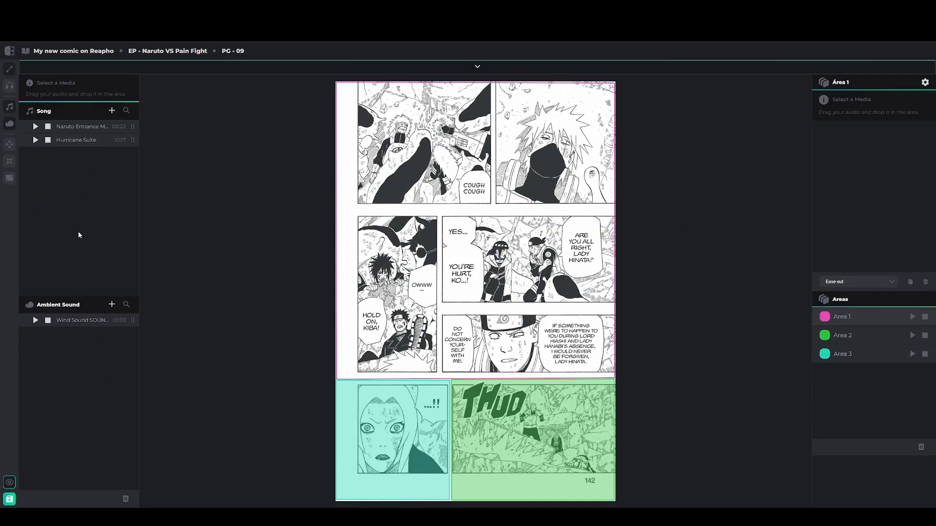
left_click(126, 499)
left_click(122, 320)
left_click(126, 497)
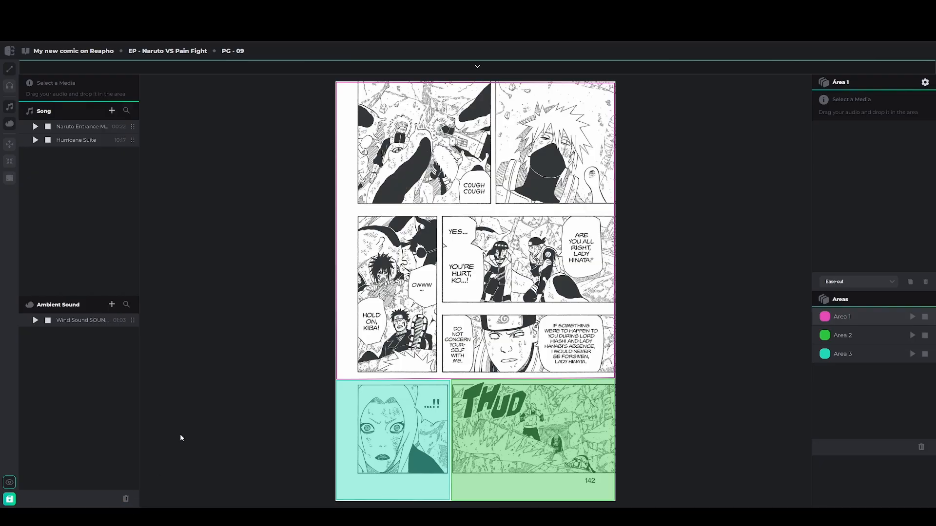